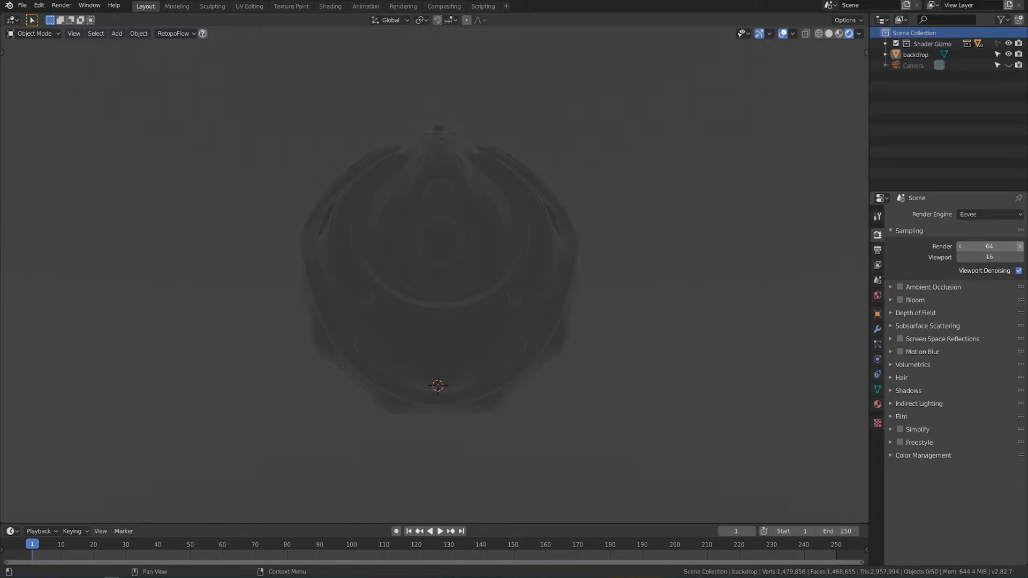
Step: Inspect the spherical model from an angle in solid shading and return to rendered shading
{"action": "left_click", "coordinate": [829, 33]}
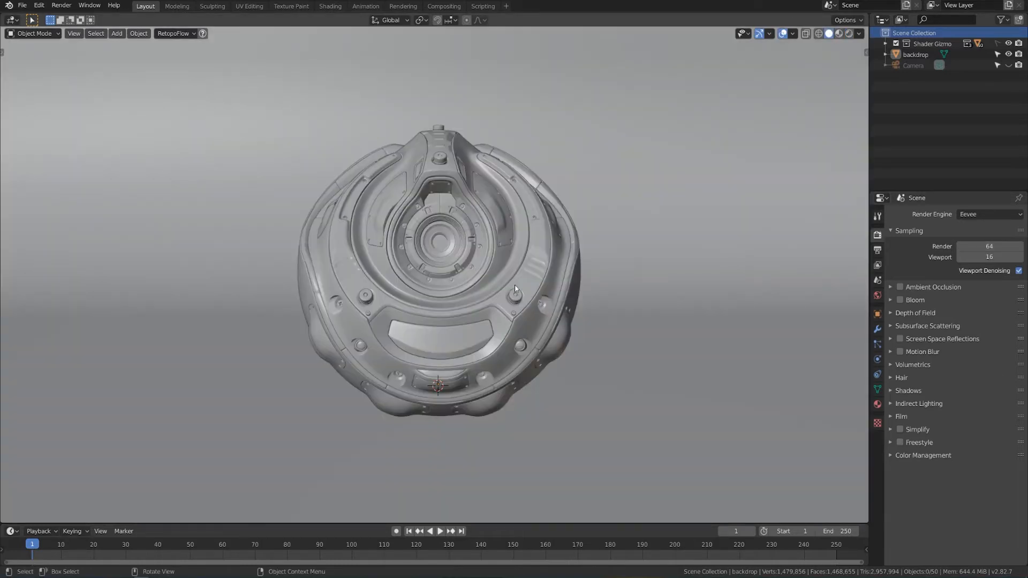
{"action": "middle_click_drag", "start_coordinate": [515, 296], "coordinate": [540, 300]}
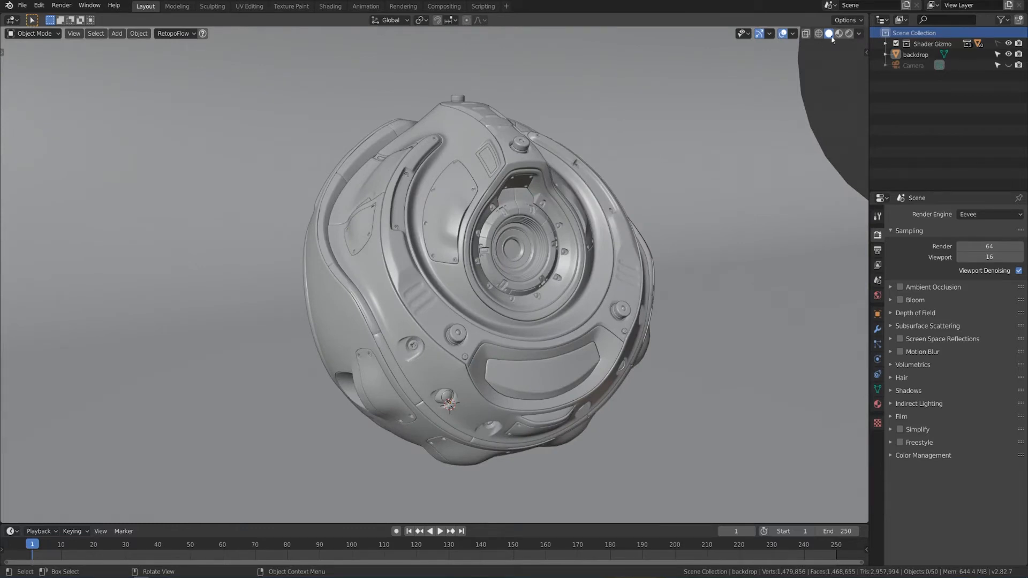
{"action": "left_click", "coordinate": [850, 33]}
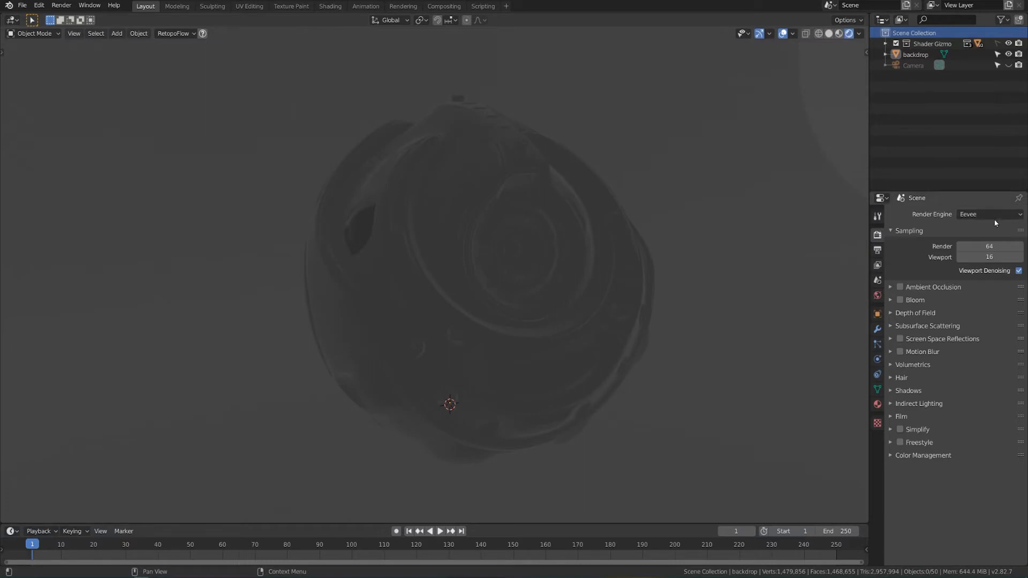
Step: Add a point light to the scene and position it above the floor, beside the spherical model
{"action": "key", "text": "shift+a"}
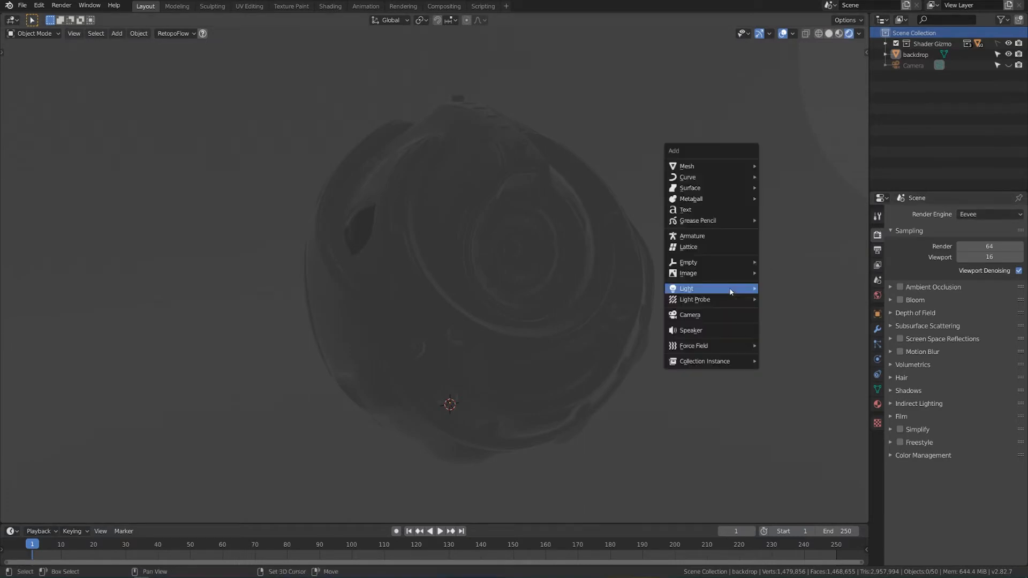
{"action": "mouse_move", "coordinate": [730, 292]}
{"action": "left_click", "coordinate": [779, 290]}
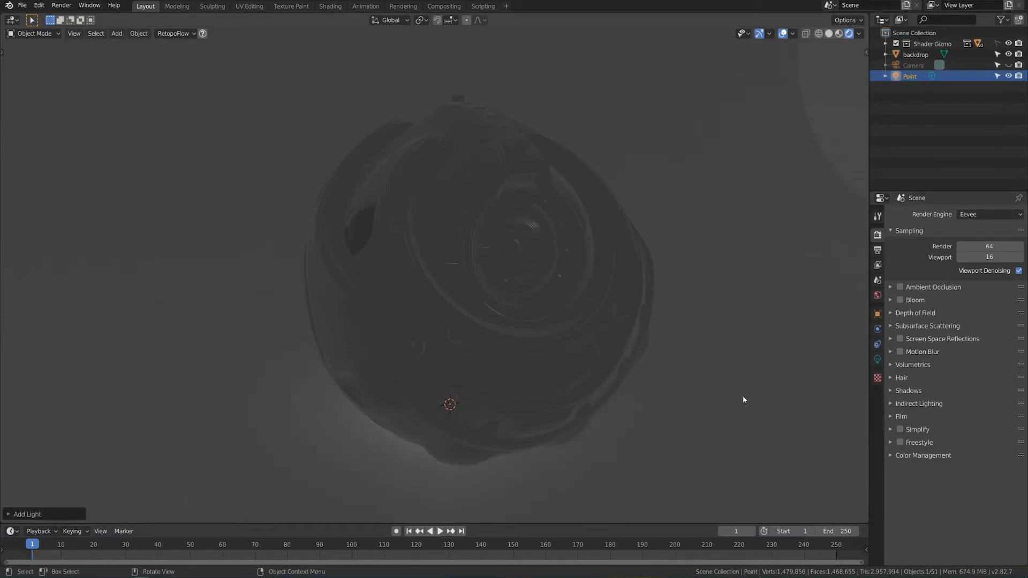
{"action": "middle_click_drag", "start_coordinate": [744, 396], "coordinate": [689, 403]}
{"action": "key", "text": "g"}
{"action": "left_click", "coordinate": [666, 239]}
{"action": "scroll", "coordinate": [664, 241], "scroll_direction": "down", "scroll_amount": 4}
{"action": "middle_click_drag", "start_coordinate": [640, 271], "coordinate": [546, 296]}
{"action": "key", "text": "g"}
{"action": "left_click", "coordinate": [622, 251]}
{"action": "middle_click_drag", "start_coordinate": [618, 257], "coordinate": [585, 289]}
Step: Tint the point light pale lilac with saturation 0.089 and raise its power to about 104.2 W
{"action": "left_click", "coordinate": [878, 360]}
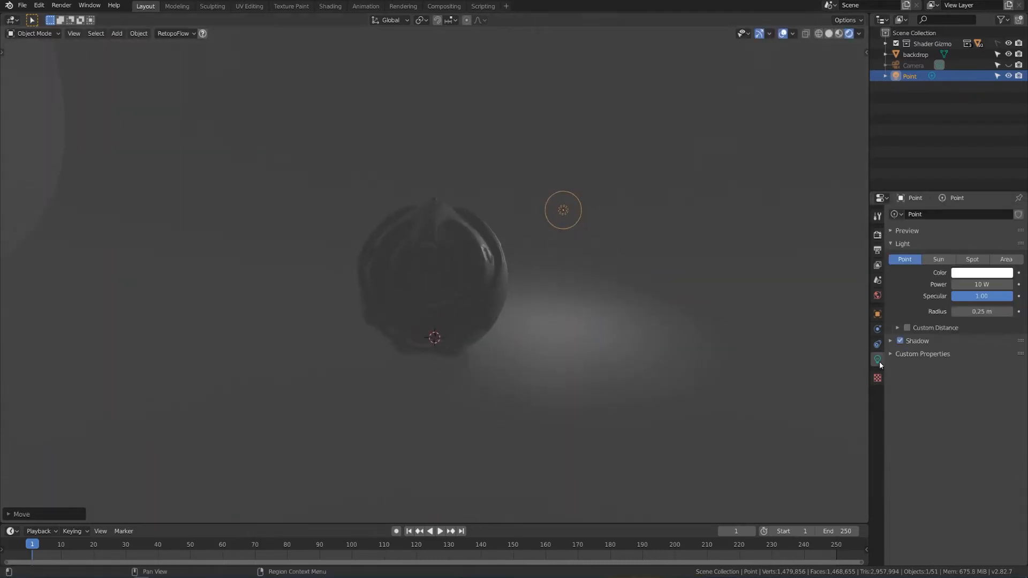
{"action": "left_click", "coordinate": [976, 273]}
{"action": "mouse_move", "coordinate": [971, 169]}
{"action": "left_mouse_down"}
{"action": "mouse_move", "coordinate": [975, 158]}
{"action": "mouse_move", "coordinate": [962, 167]}
{"action": "left_mouse_up"}
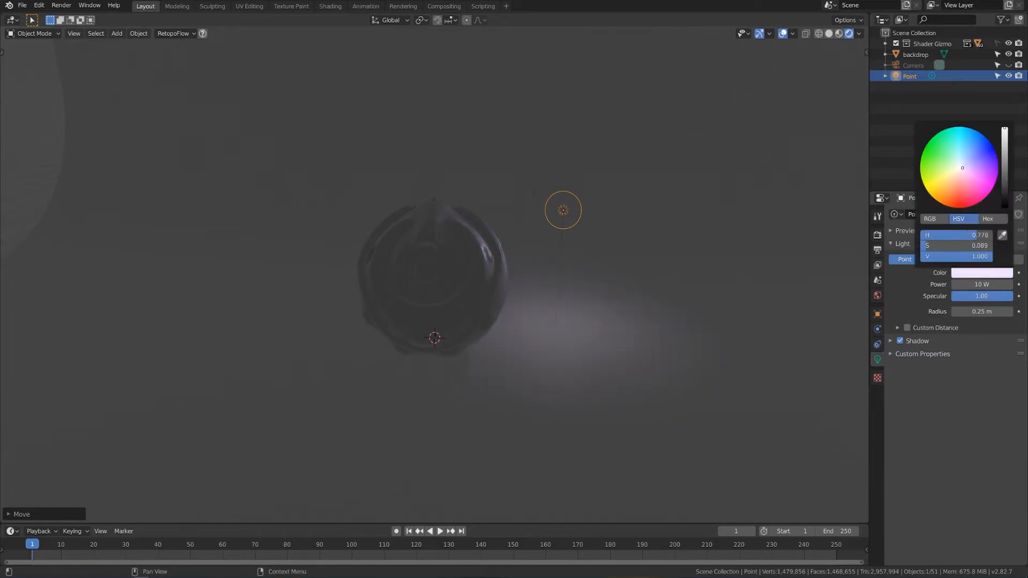
{"action": "left_click_drag", "start_coordinate": [976, 285], "coordinate": [1003, 285]}
Step: Reposition the point light so that it illuminates the side of the spherical model
{"action": "middle_click_drag", "start_coordinate": [580, 233], "coordinate": [573, 339]}
{"action": "key", "text": "g"}
{"action": "left_click", "coordinate": [490, 347]}
{"action": "scroll", "coordinate": [589, 332], "scroll_direction": "up", "scroll_amount": 2}
{"action": "middle_click_drag", "start_coordinate": [513, 281], "coordinate": [524, 243]}
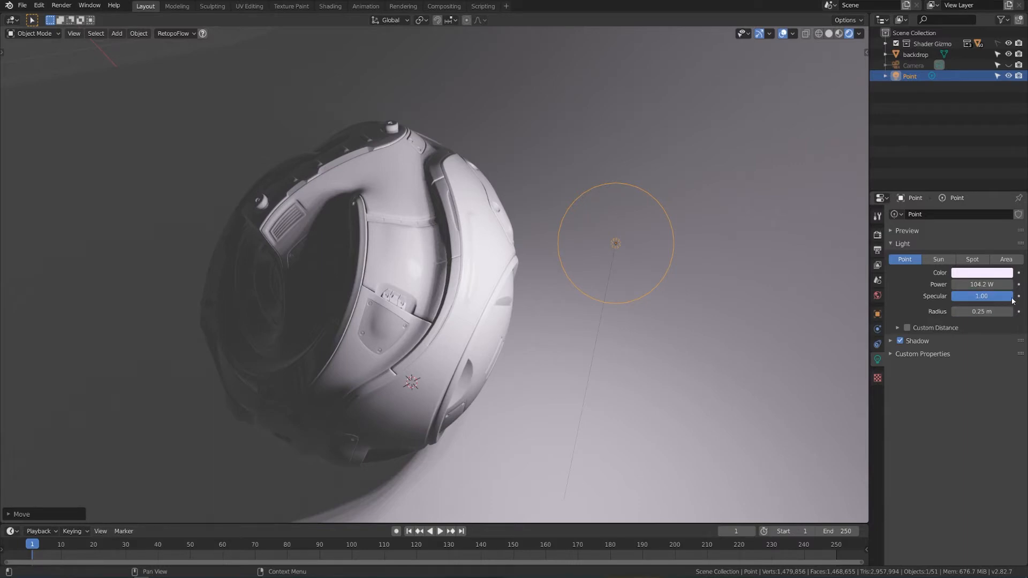
Step: Reduce the point light's radius to 0.17 m and set its power to 5 W
{"action": "mouse_move", "coordinate": [1012, 300]}
{"action": "left_mouse_down"}
{"action": "mouse_move", "coordinate": [955, 300]}
{"action": "mouse_move", "coordinate": [1013, 300]}
{"action": "left_mouse_up"}
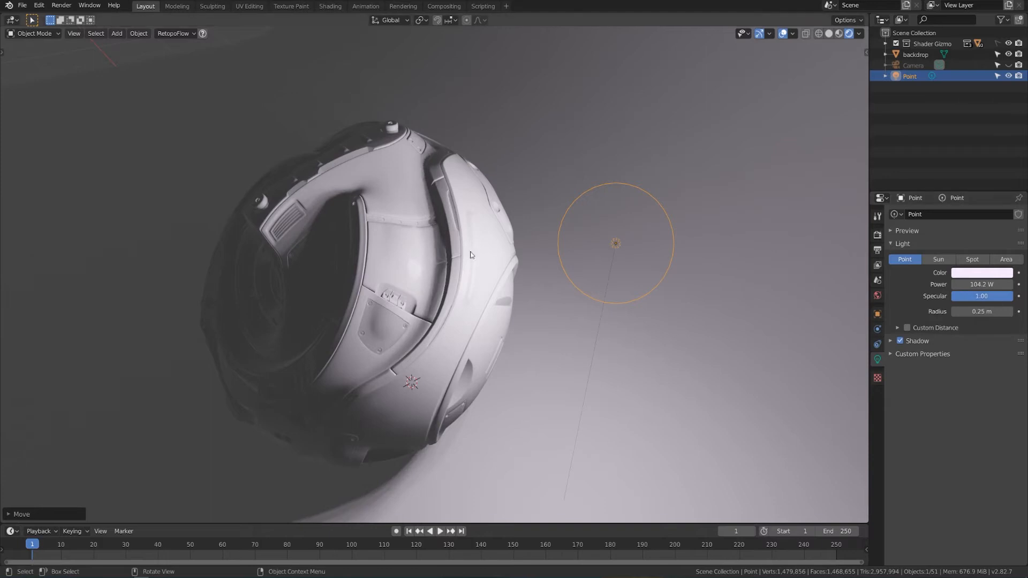
{"action": "left_click_drag", "start_coordinate": [999, 299], "coordinate": [980, 312]}
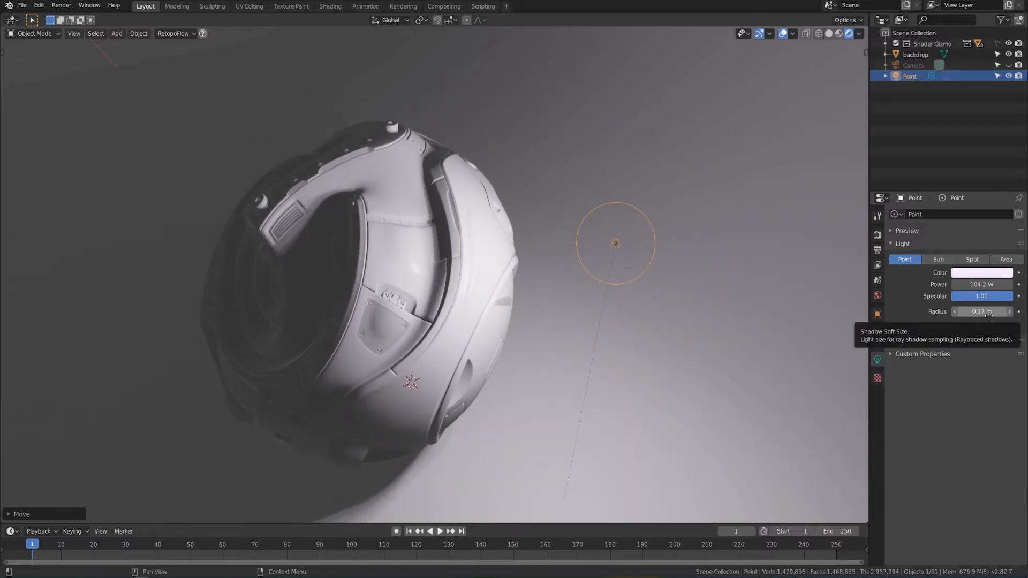
{"action": "left_click", "coordinate": [987, 284]}
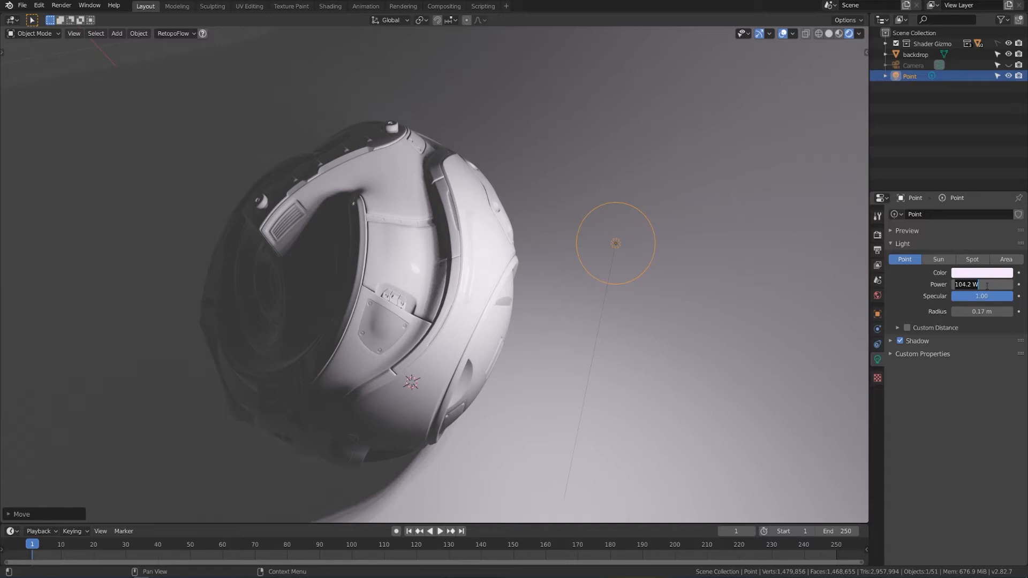
{"action": "type", "text": "5"}
{"action": "key", "text": "Return"}
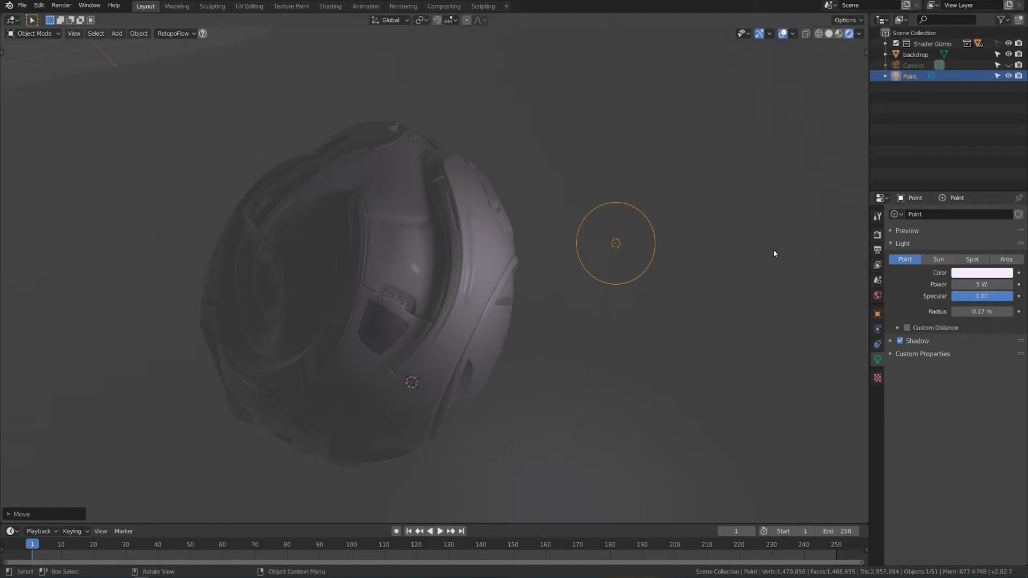
Step: Raise the scene's color management exposure to 5
{"action": "left_click", "coordinate": [879, 235]}
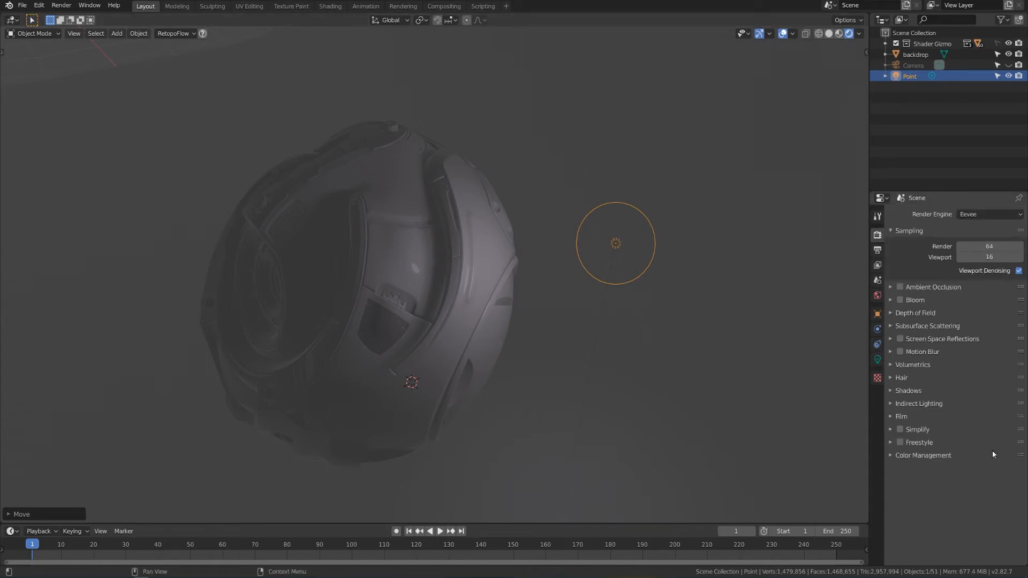
{"action": "left_click", "coordinate": [946, 457]}
{"action": "left_click_drag", "start_coordinate": [996, 514], "coordinate": [1024, 514]}
{"action": "scroll", "coordinate": [609, 319], "scroll_direction": "down", "scroll_amount": 3}
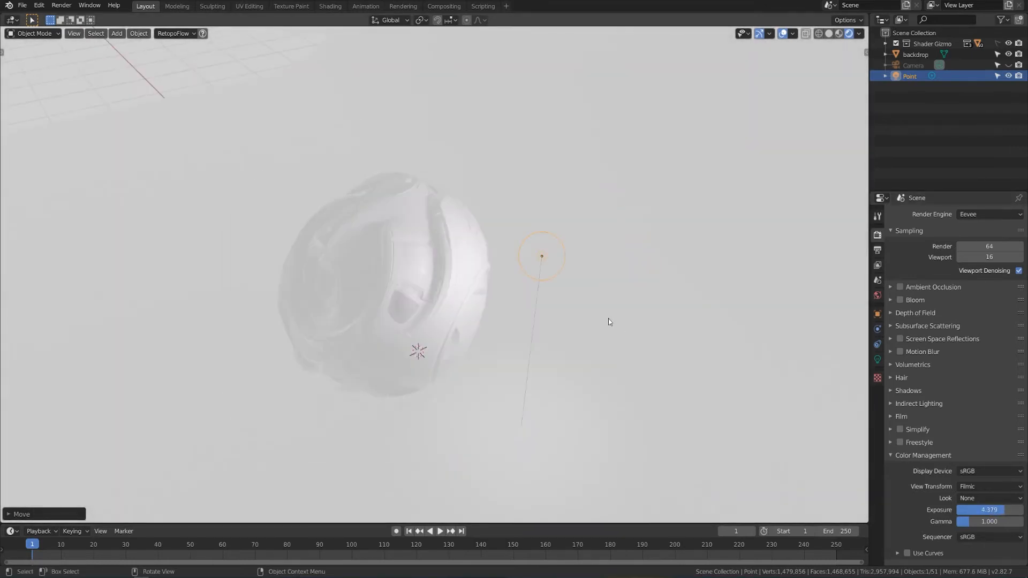
{"action": "left_click", "coordinate": [1007, 513]}
{"action": "type", "text": "5"}
{"action": "key", "text": "Return"}
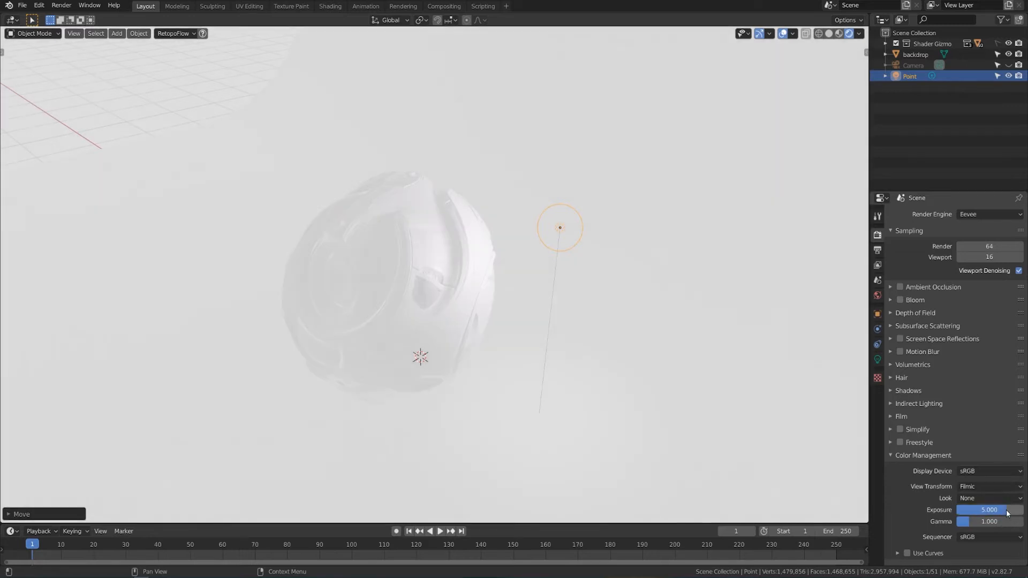
Step: Lower the world background strength to 0.01 so that the point light dominates the scene
{"action": "left_click", "coordinate": [877, 296]}
{"action": "left_click", "coordinate": [983, 298]}
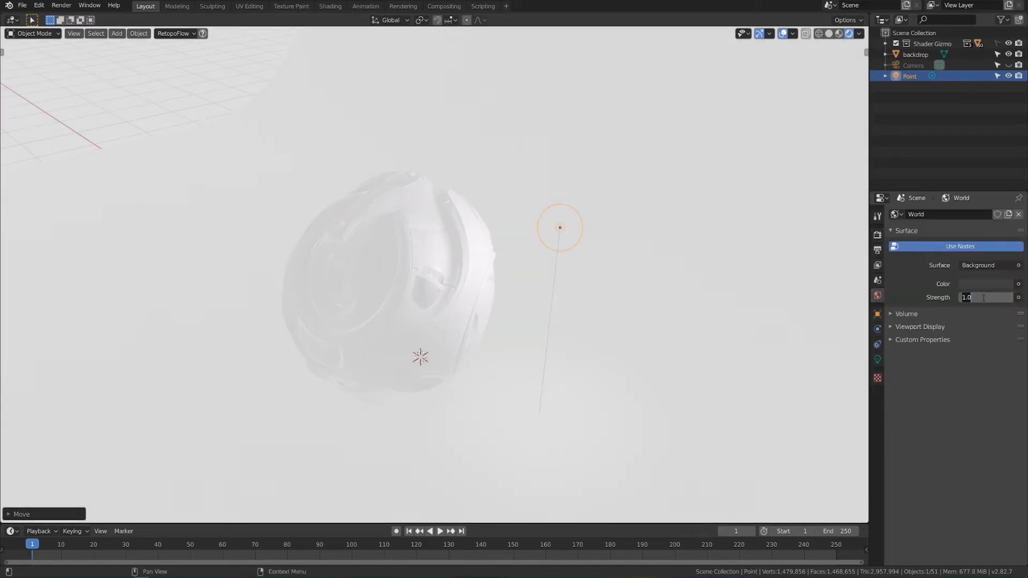
{"action": "type", "text": ".01"}
{"action": "key", "text": "Return"}
{"action": "middle_click_drag", "start_coordinate": [563, 330], "coordinate": [596, 346]}
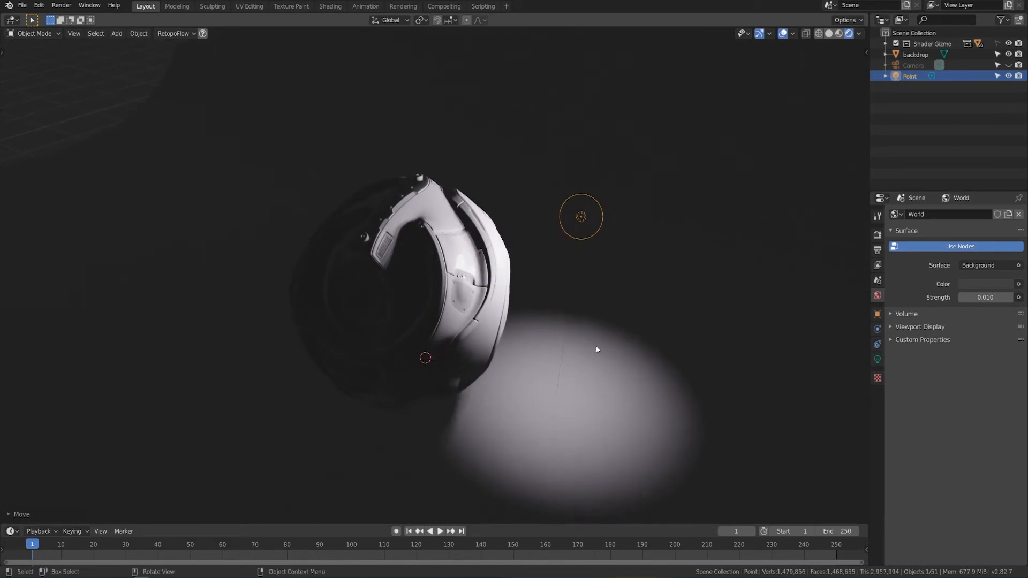
{"action": "middle_click_drag", "start_coordinate": [661, 414], "coordinate": [691, 381]}
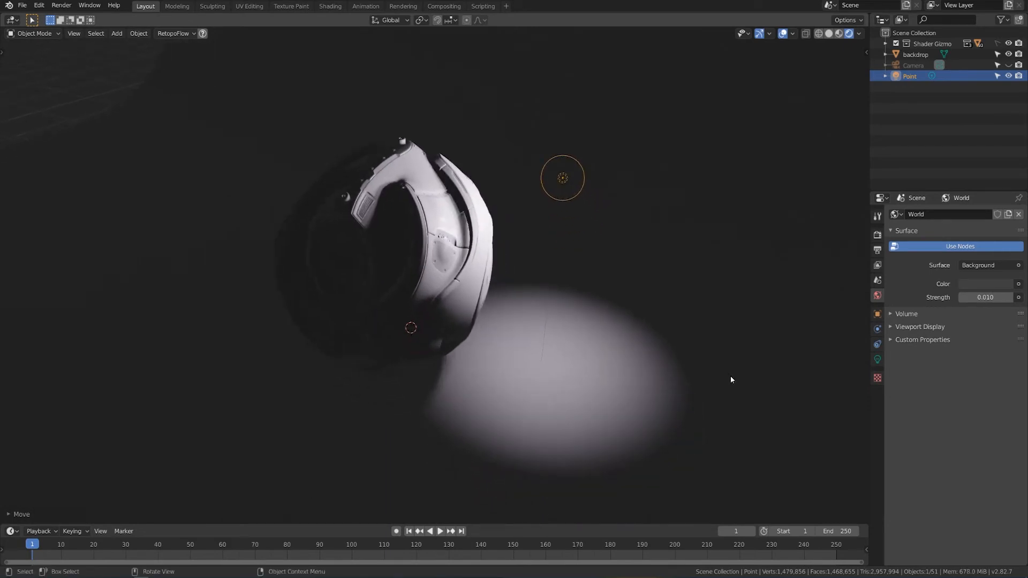
Step: Enable a custom distance for the point light and set it to 5 m
{"action": "left_click", "coordinate": [877, 359]}
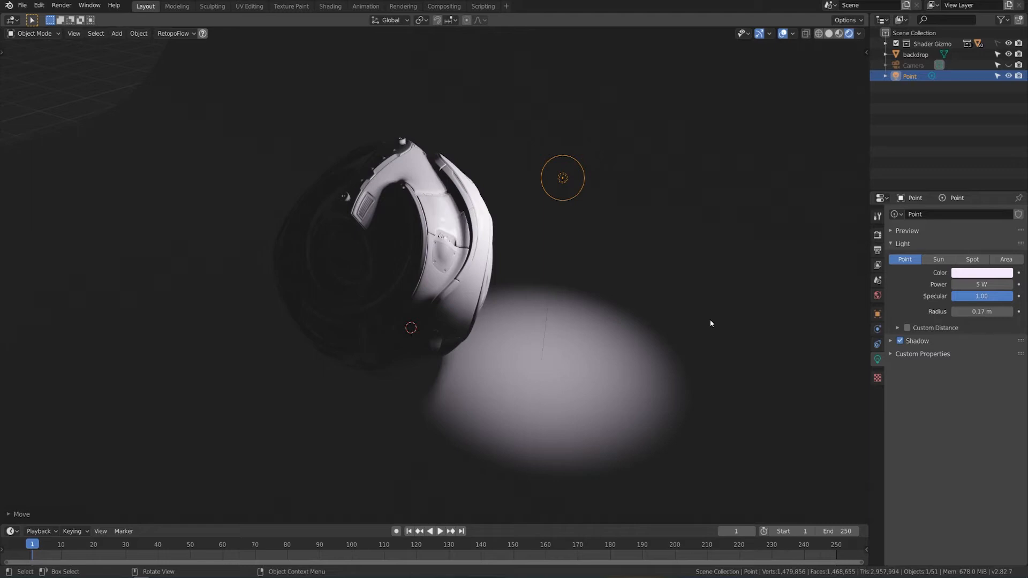
{"action": "scroll", "coordinate": [625, 312], "scroll_direction": "down", "scroll_amount": 2}
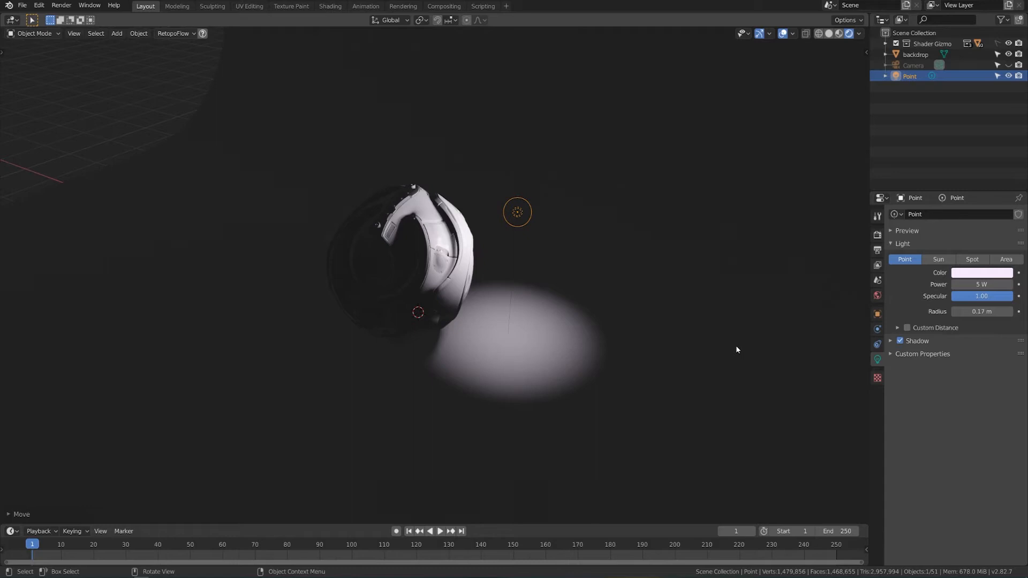
{"action": "left_click", "coordinate": [907, 328]}
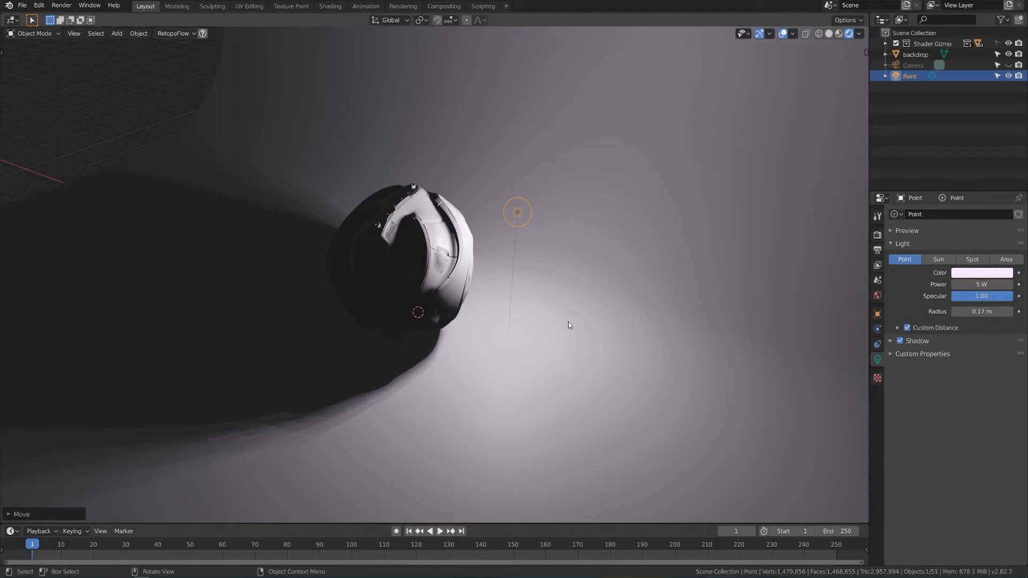
{"action": "left_click", "coordinate": [943, 328]}
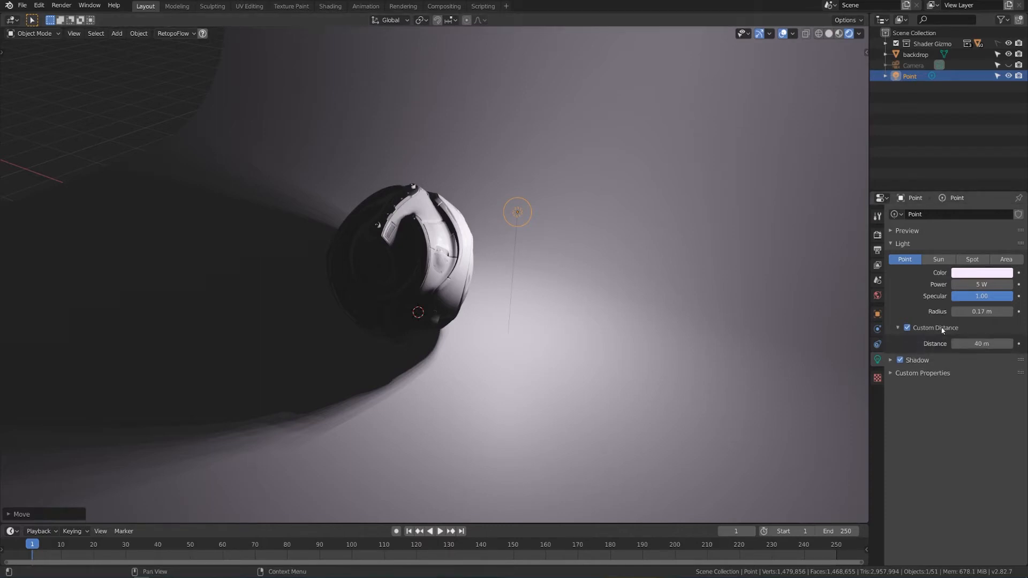
{"action": "left_click_drag", "start_coordinate": [983, 347], "coordinate": [975, 347]}
{"action": "left_click", "coordinate": [985, 343]}
{"action": "type", "text": "5"}
{"action": "key", "text": "Return"}
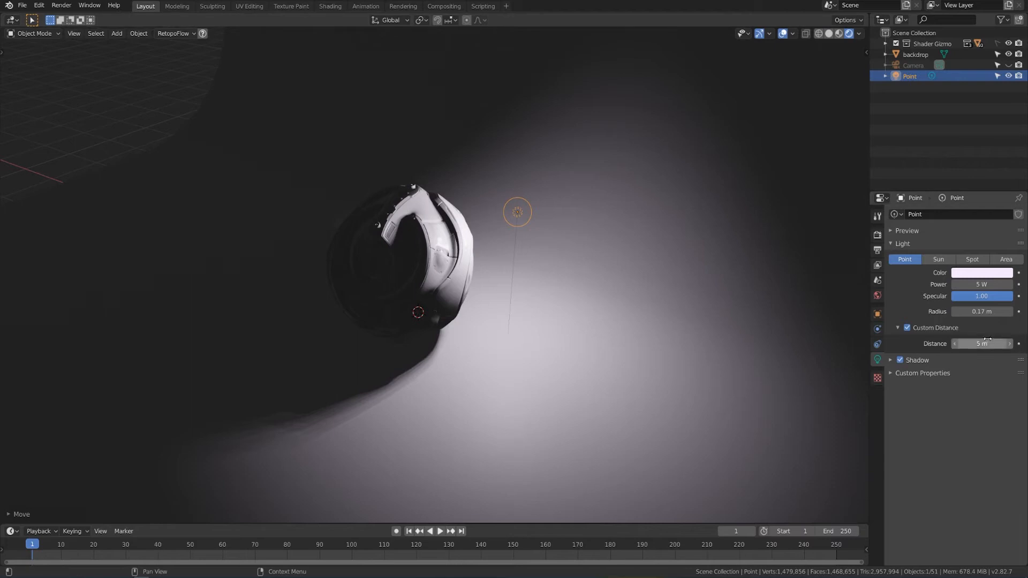
Step: Try a custom distance of 30 m for the point light and settle on 15 m
{"action": "left_click", "coordinate": [987, 343]}
{"action": "type", "text": "30"}
{"action": "key", "text": "Return"}
{"action": "left_click", "coordinate": [989, 343]}
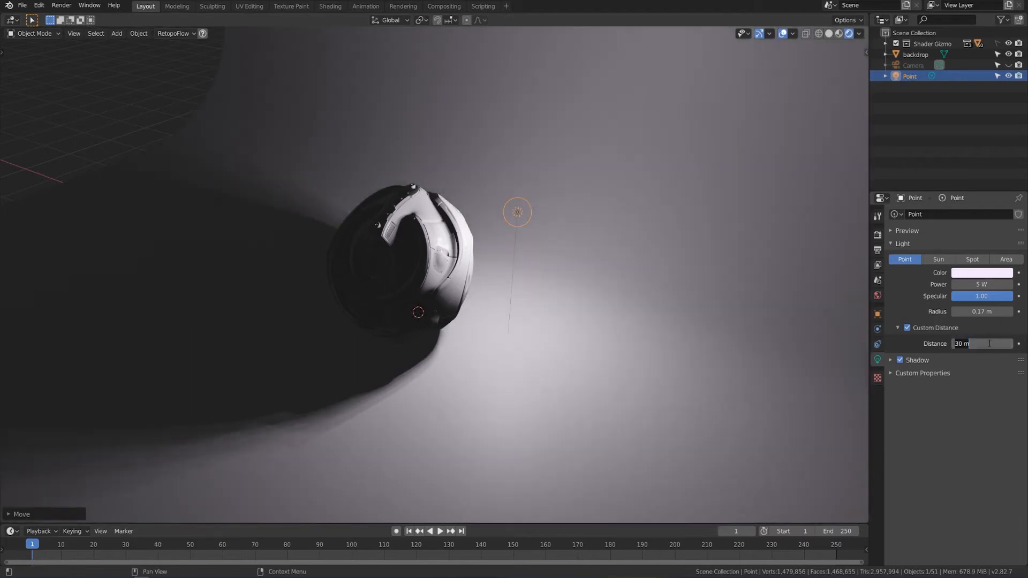
{"action": "type", "text": "15"}
{"action": "key", "text": "Return"}
Step: Move the point light around the backdrop to test its reach and place it back beside the model
{"action": "middle_click_drag", "start_coordinate": [484, 259], "coordinate": [493, 255]}
{"action": "key", "text": "g"}
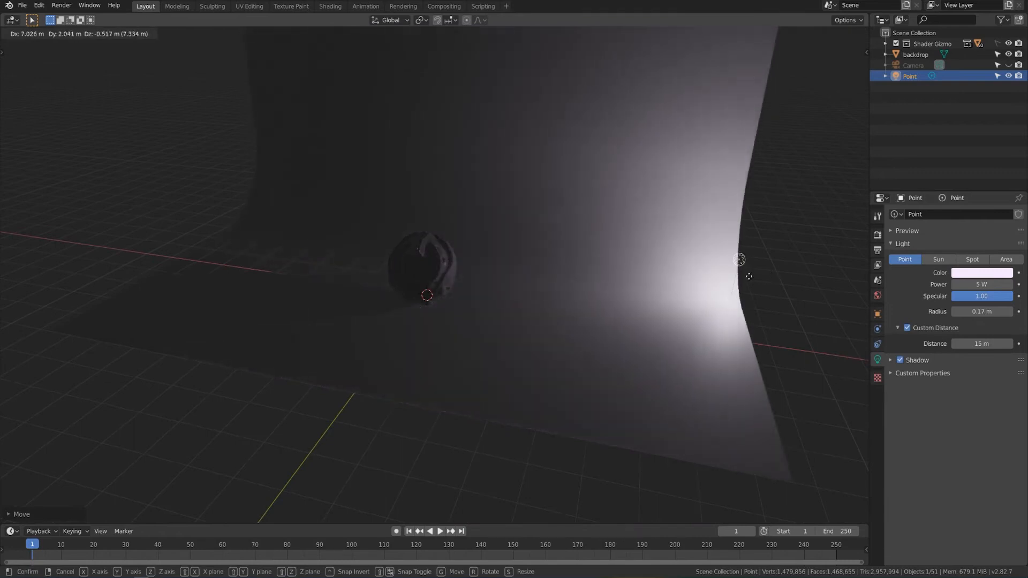
{"action": "left_click", "coordinate": [491, 252]}
{"action": "scroll", "coordinate": [536, 249], "scroll_direction": "up", "scroll_amount": 3}
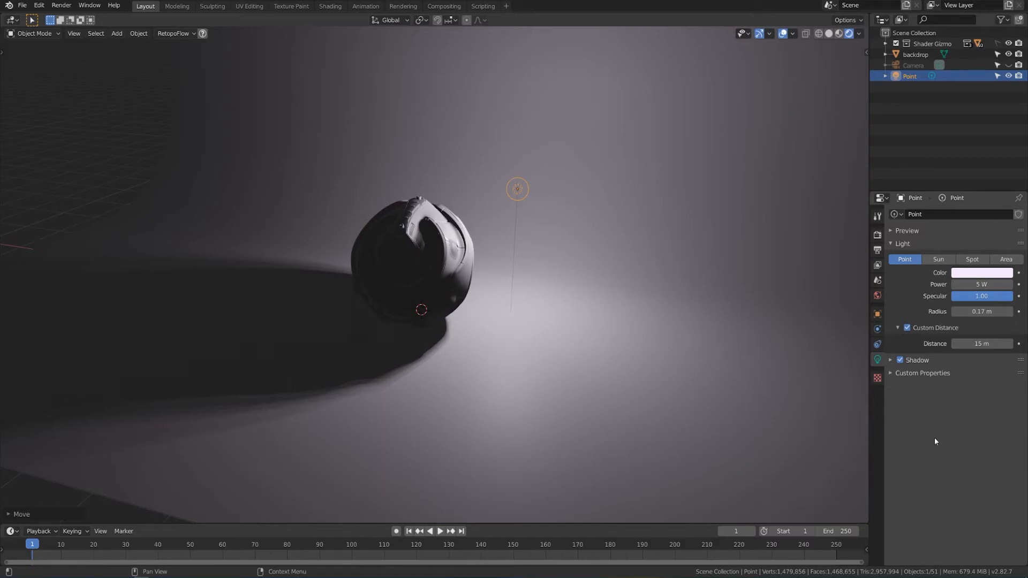
Step: Turn the point light's shadow off and back on to compare the lighting on the model and backdrop
{"action": "left_click", "coordinate": [931, 359]}
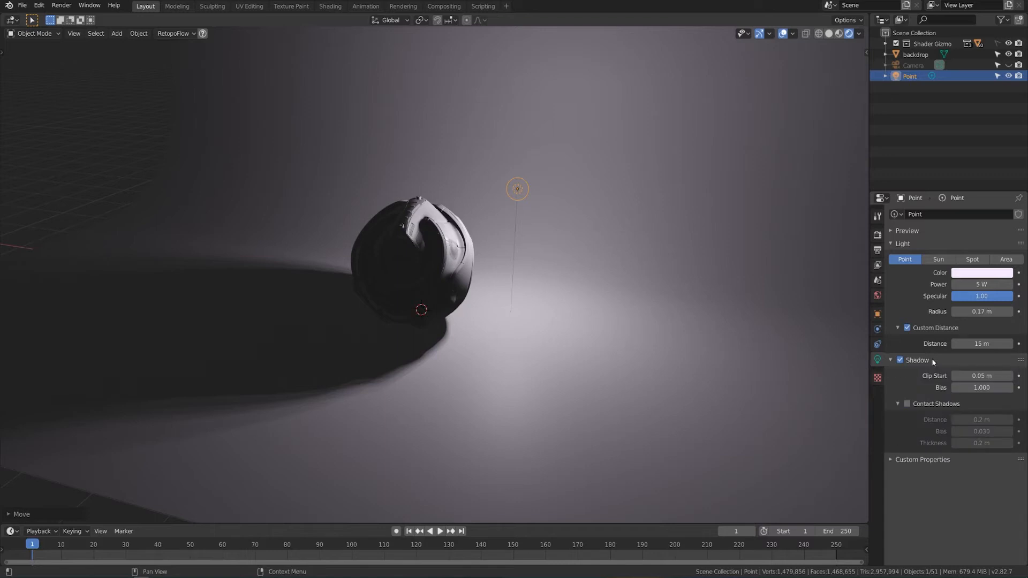
{"action": "left_click", "coordinate": [901, 360]}
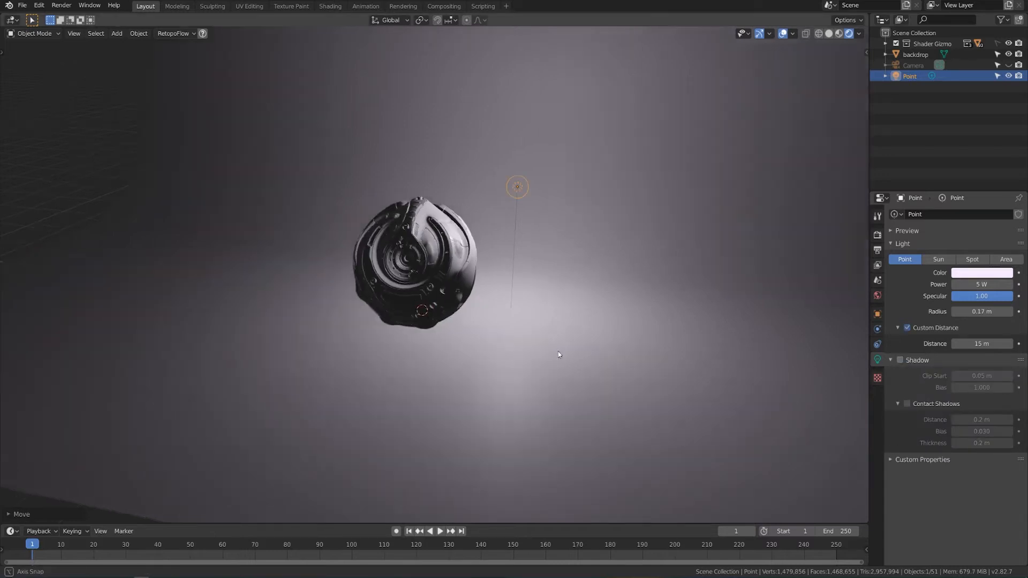
{"action": "mouse_move", "coordinate": [558, 352]}
{"action": "middle_mouse_down"}
{"action": "mouse_move", "coordinate": [593, 357]}
{"action": "mouse_move", "coordinate": [497, 384]}
{"action": "mouse_move", "coordinate": [632, 314]}
{"action": "mouse_move", "coordinate": [602, 355]}
{"action": "mouse_move", "coordinate": [578, 348]}
{"action": "middle_mouse_up"}
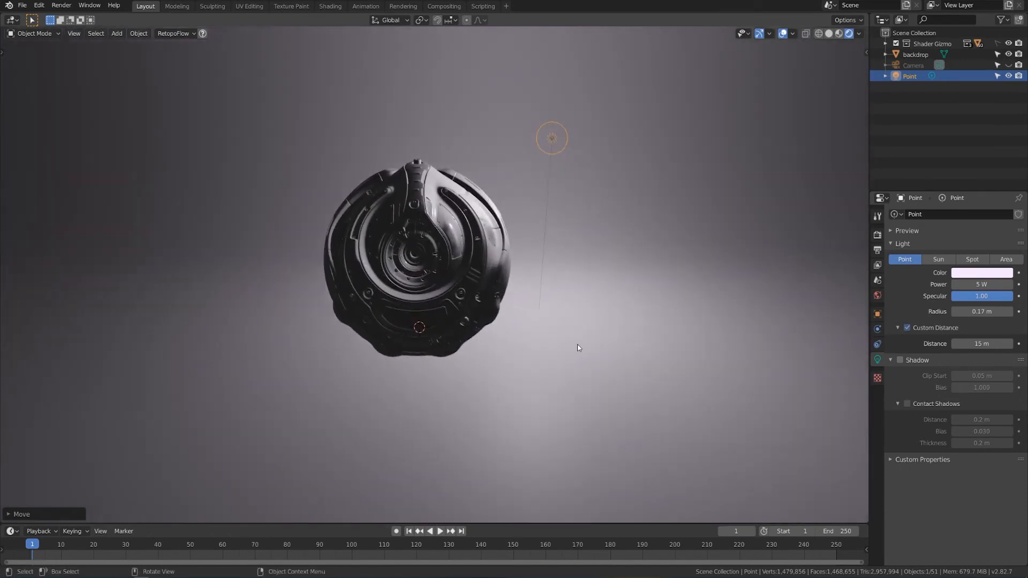
{"action": "left_click", "coordinate": [900, 360]}
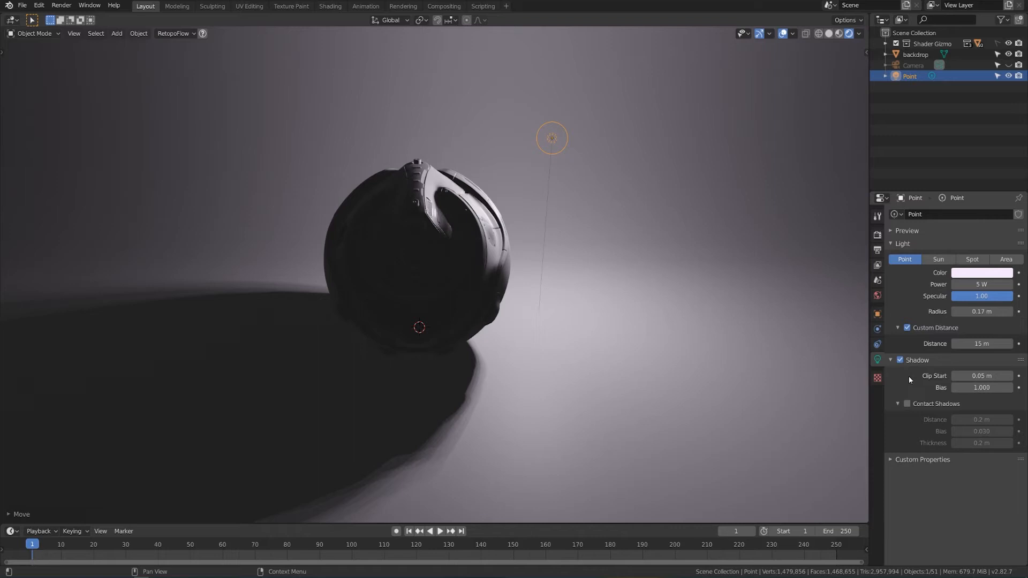
{"action": "middle_click_drag", "start_coordinate": [552, 406], "coordinate": [641, 388]}
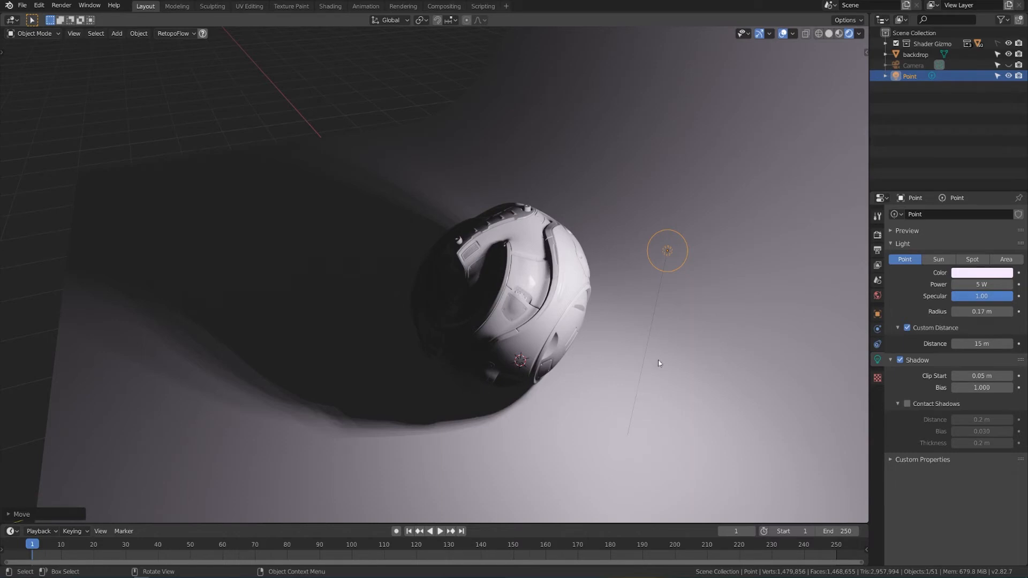
Step: Enlarge the properties area and disable Soft Shadows in the Eevee render settings
{"action": "left_click", "coordinate": [877, 235]}
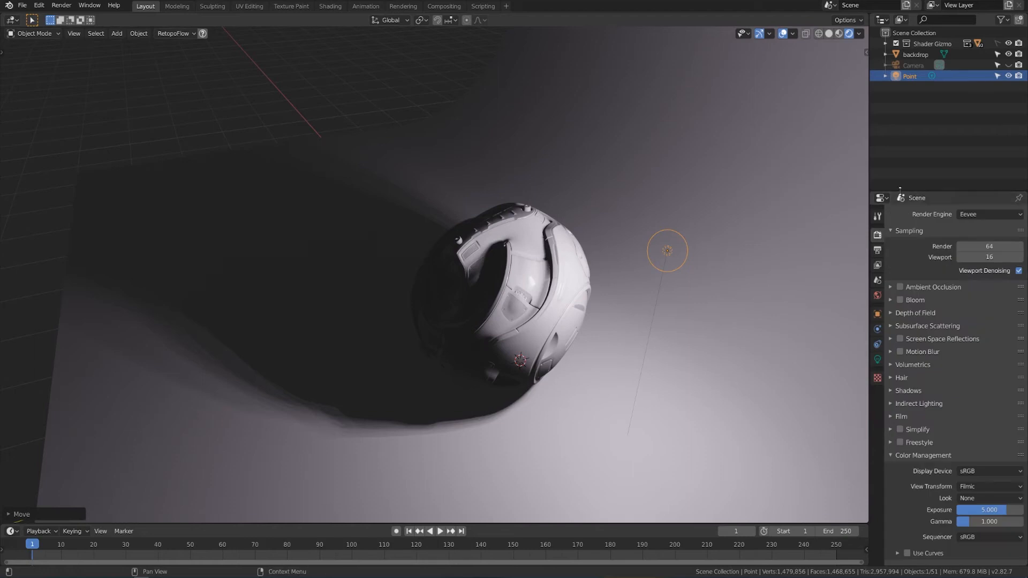
{"action": "left_click_drag", "start_coordinate": [899, 189], "coordinate": [899, 120]}
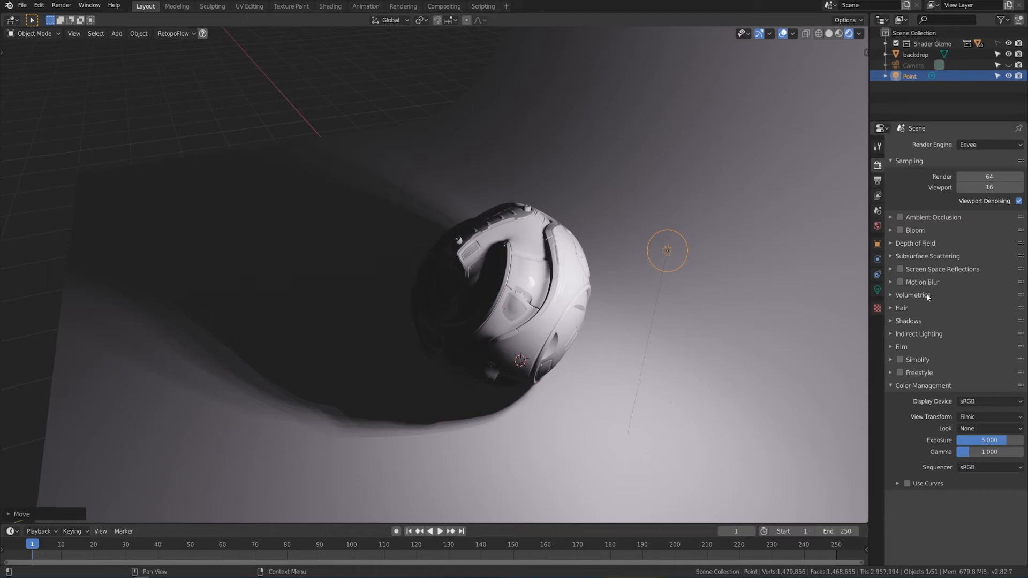
{"action": "left_click", "coordinate": [908, 321]}
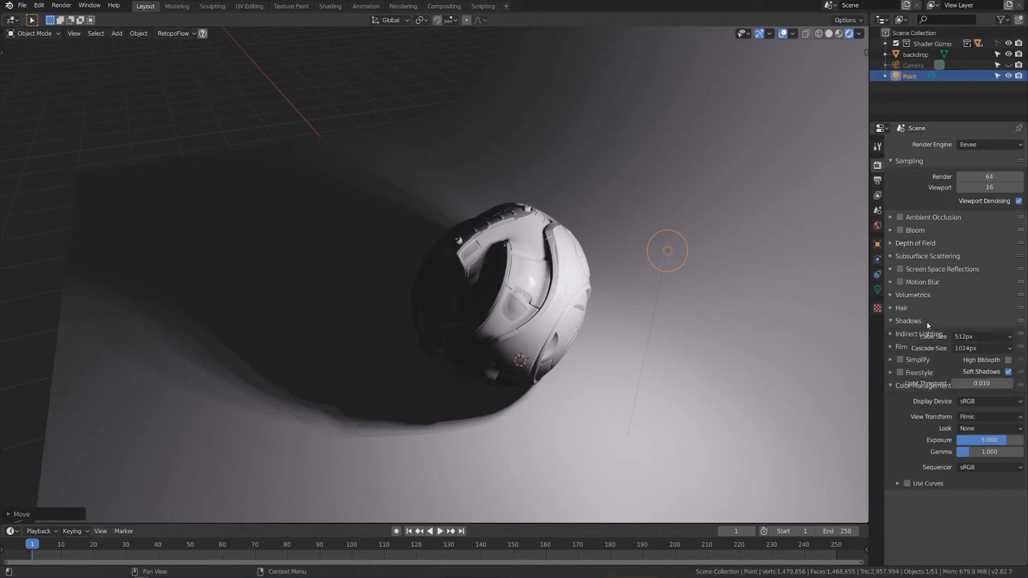
{"action": "left_click", "coordinate": [1008, 372]}
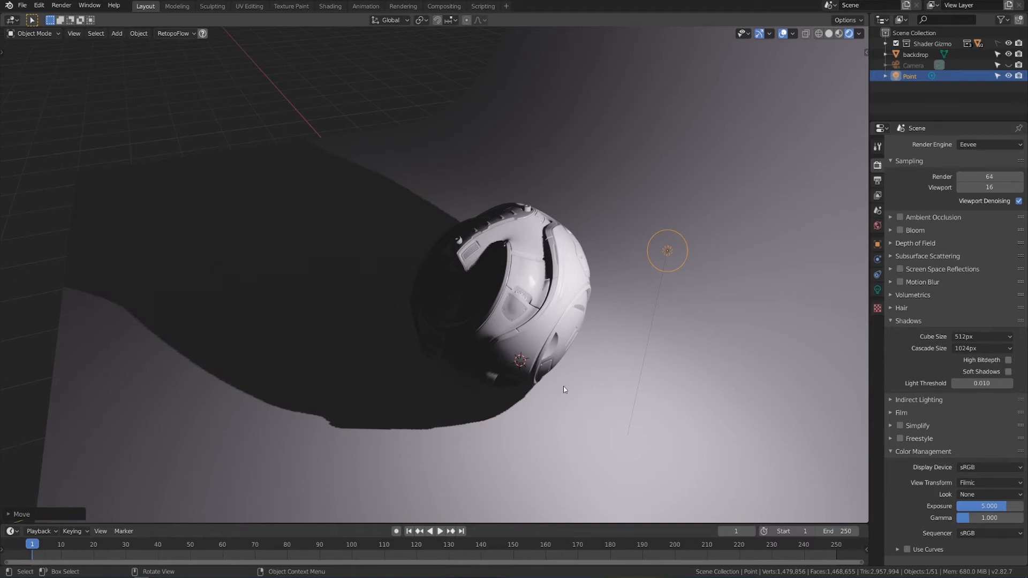
Step: Undo the Soft Shadows change, disable Soft Shadows again and inspect the cast shadow's edge on the backdrop up close
{"action": "key", "text": "ctrl+z"}
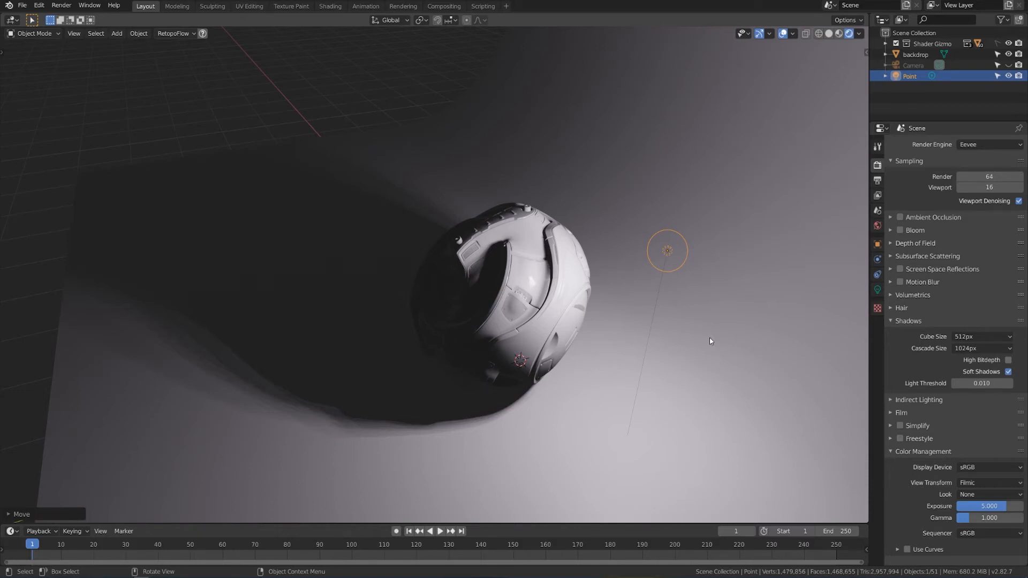
{"action": "left_click", "coordinate": [1009, 371]}
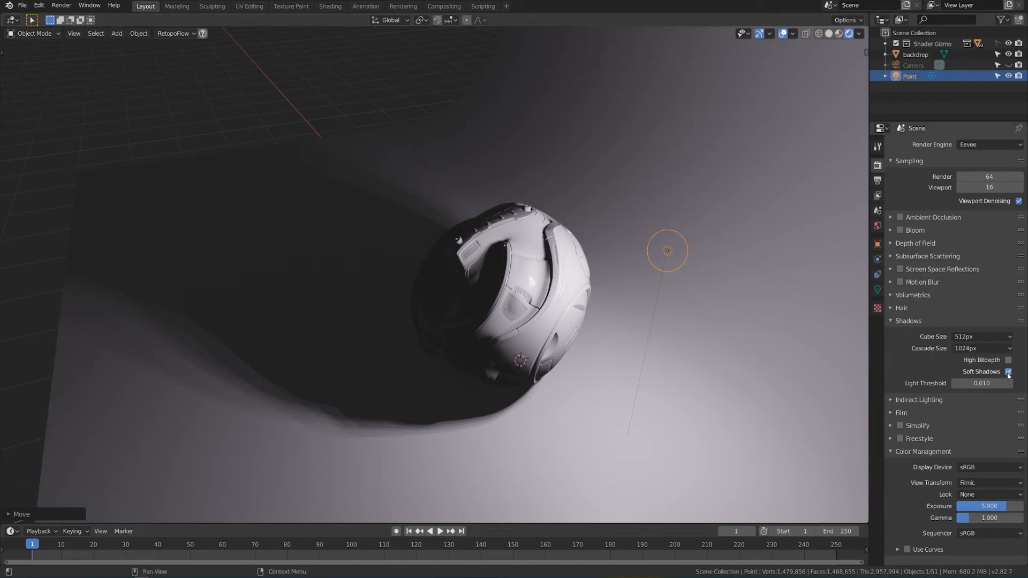
{"action": "middle_click_drag", "start_coordinate": [570, 413], "coordinate": [590, 352]}
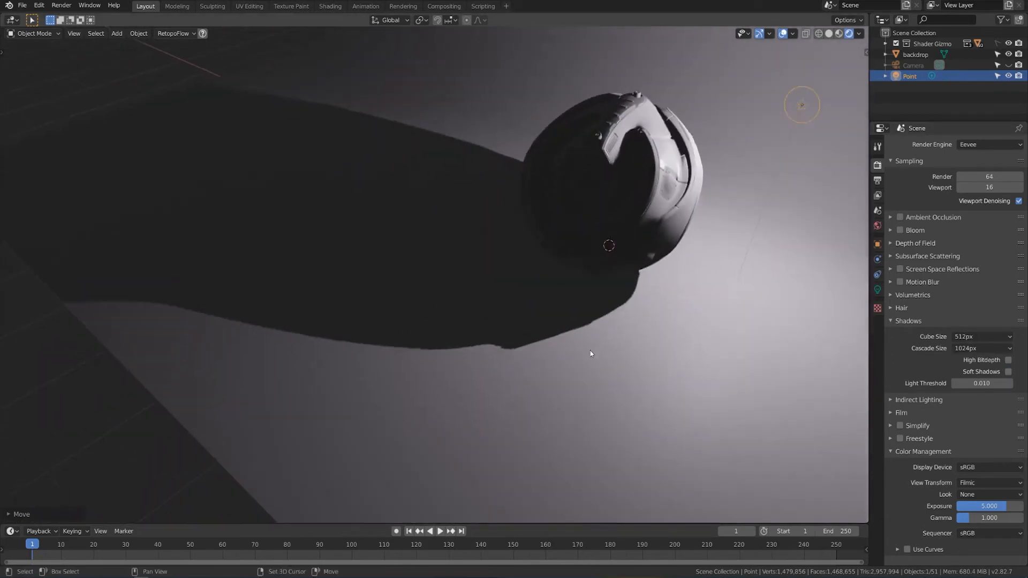
{"action": "scroll", "coordinate": [578, 360], "scroll_direction": "up", "scroll_amount": 2}
{"action": "middle_click_drag", "start_coordinate": [547, 382], "coordinate": [657, 341]}
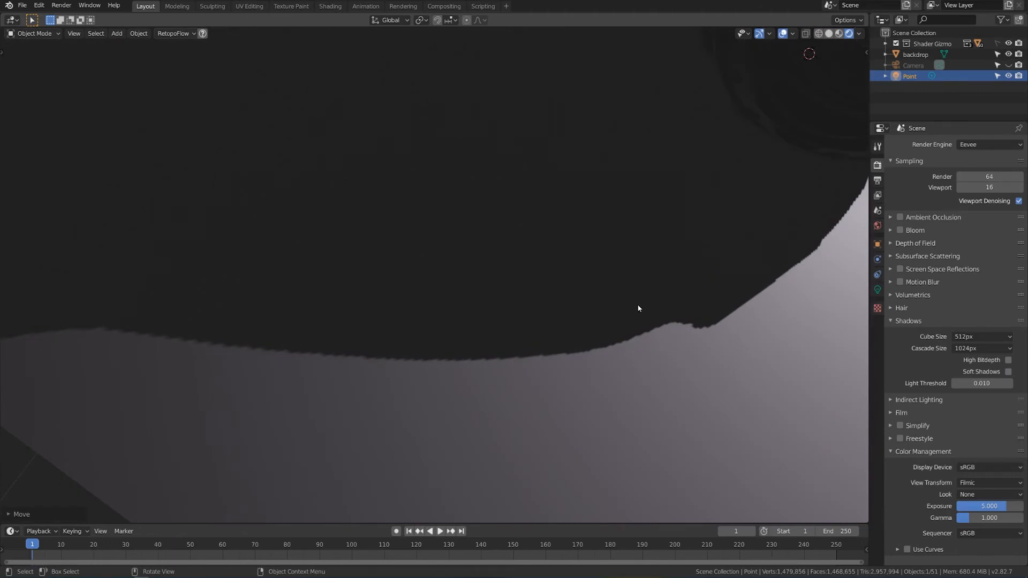
{"action": "scroll", "coordinate": [638, 309], "scroll_direction": "down", "scroll_amount": 5}
{"action": "middle_click_drag", "start_coordinate": [659, 298], "coordinate": [648, 276]}
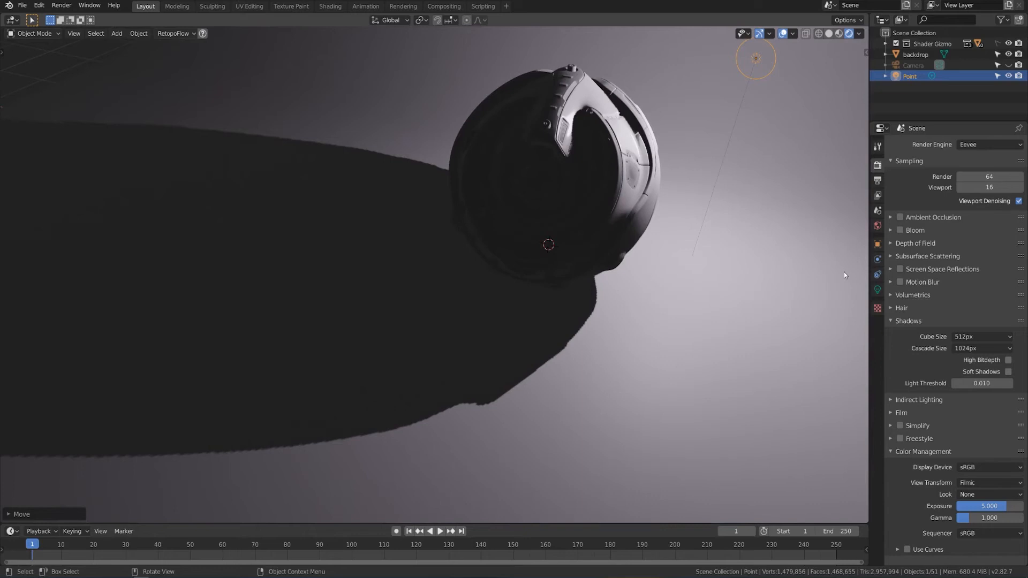
Step: Try a shadow Cube Size of 128px and check the cast shadow's edge
{"action": "left_click", "coordinate": [959, 337]}
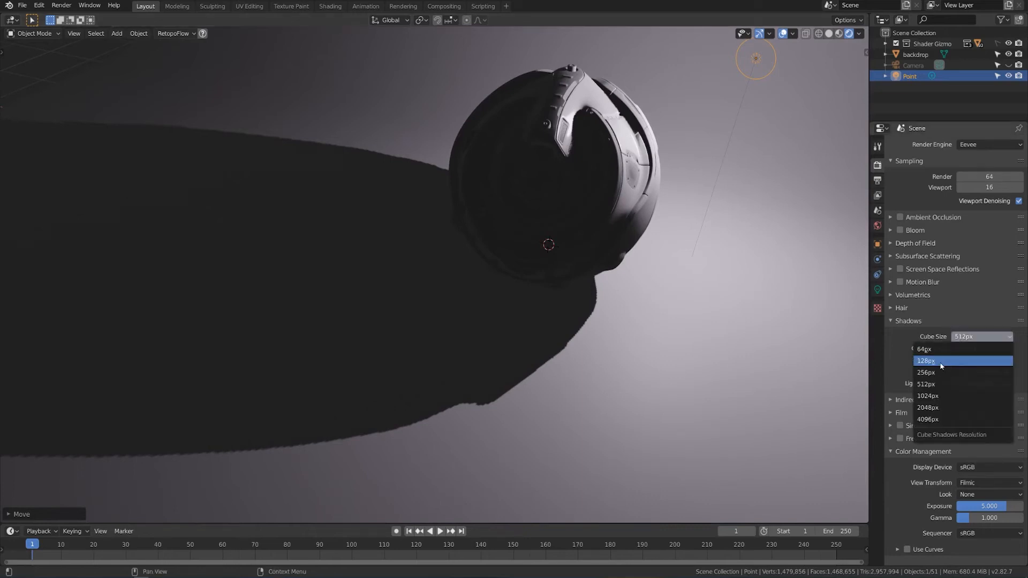
{"action": "left_click", "coordinate": [941, 366]}
{"action": "middle_click_drag", "start_coordinate": [589, 336], "coordinate": [805, 301]}
Step: Set the shadow Cube Size to 2048px and inspect the shadow edge and the model's surface details from several angles
{"action": "left_click", "coordinate": [980, 337]}
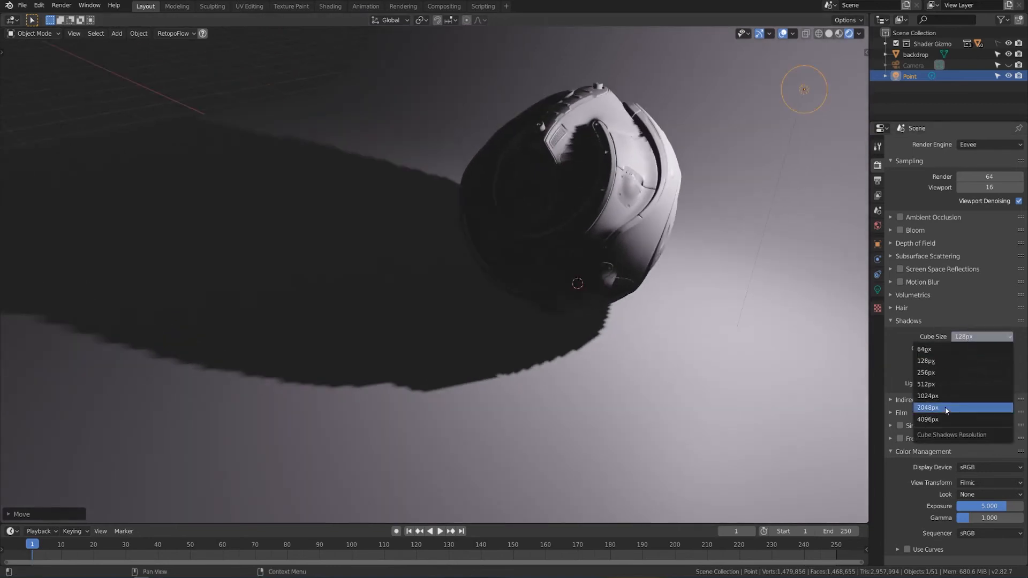
{"action": "left_click", "coordinate": [946, 406]}
{"action": "middle_click_drag", "start_coordinate": [638, 386], "coordinate": [661, 388]}
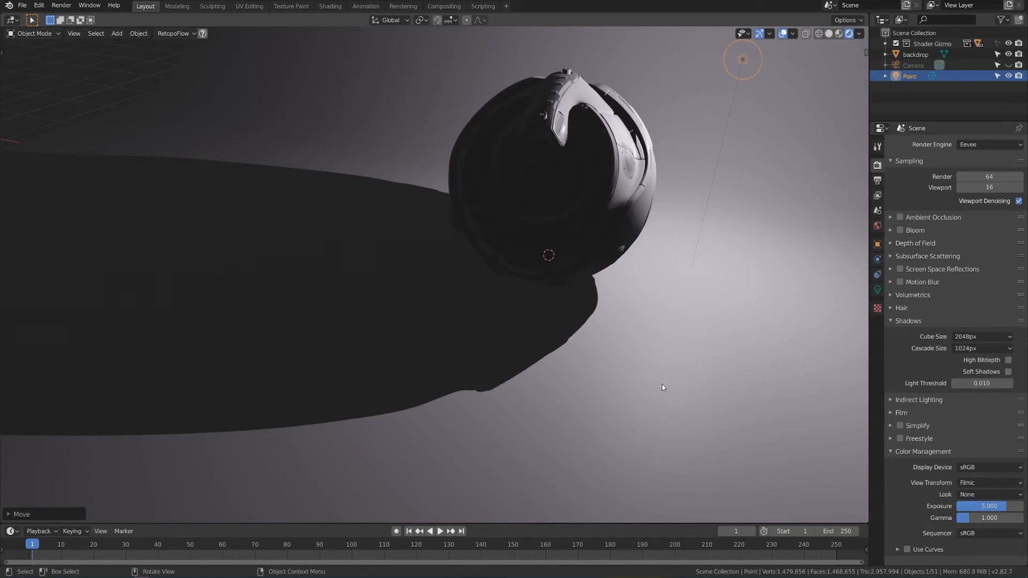
{"action": "middle_click_drag", "start_coordinate": [663, 387], "coordinate": [657, 316]}
{"action": "scroll", "coordinate": [671, 326], "scroll_direction": "up", "scroll_amount": 2}
{"action": "scroll", "coordinate": [673, 327], "scroll_direction": "up", "scroll_amount": 2}
{"action": "scroll", "coordinate": [648, 330], "scroll_direction": "up", "scroll_amount": 3}
{"action": "scroll", "coordinate": [657, 319], "scroll_direction": "down", "scroll_amount": 4}
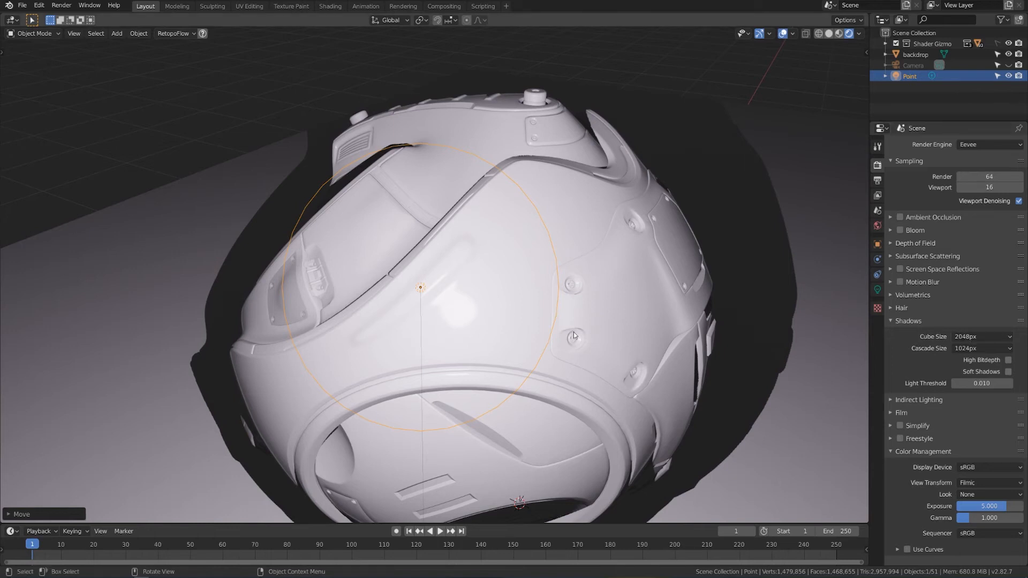
{"action": "middle_click_drag", "start_coordinate": [574, 333], "coordinate": [648, 333]}
{"action": "middle_click_drag", "start_coordinate": [603, 369], "coordinate": [684, 369]}
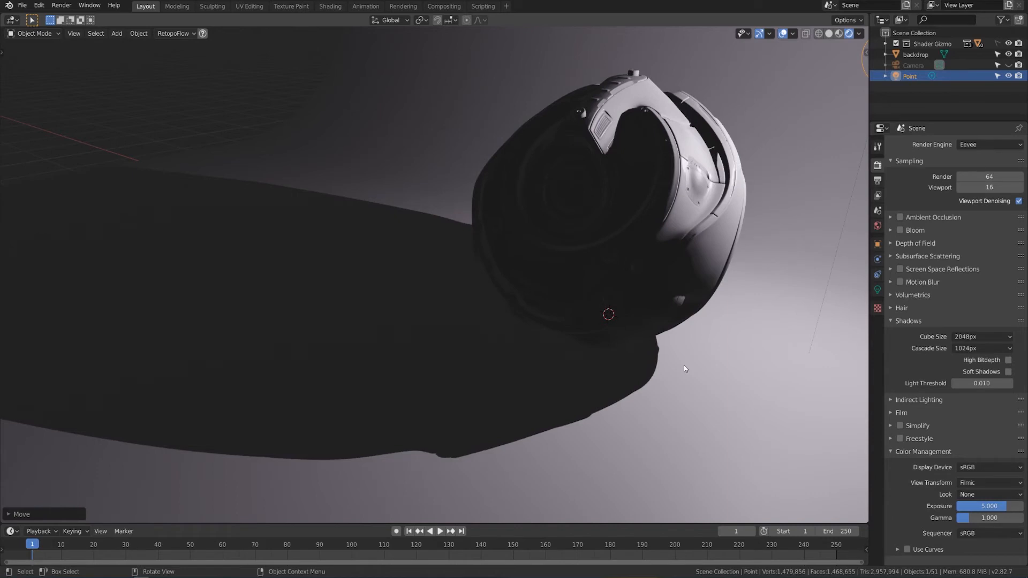
Step: Enable Soft Shadows and set the viewport samples to 1 to check the shadow with a single sample
{"action": "left_click", "coordinate": [1009, 371]}
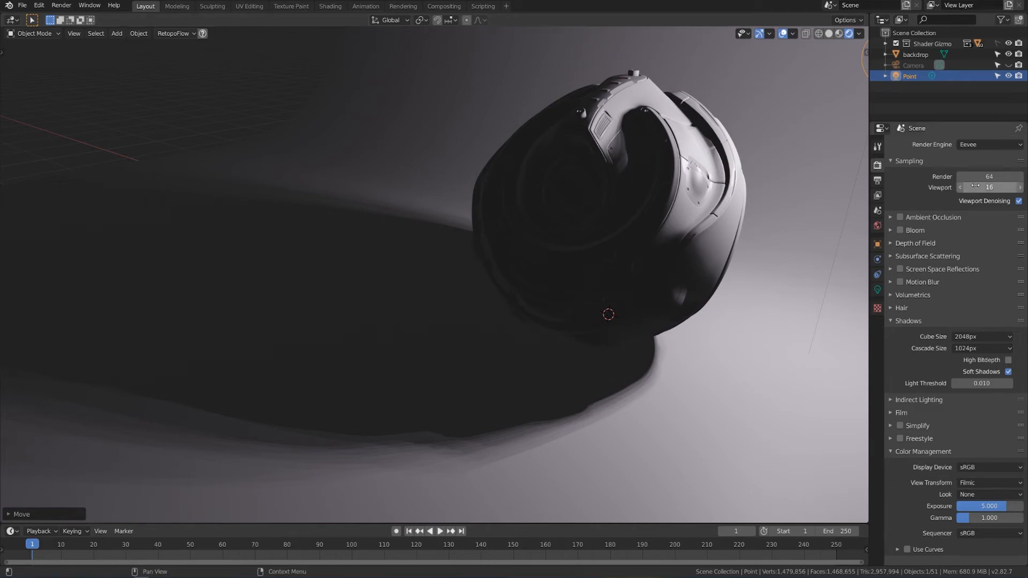
{"action": "left_click", "coordinate": [992, 187]}
{"action": "type", "text": "1"}
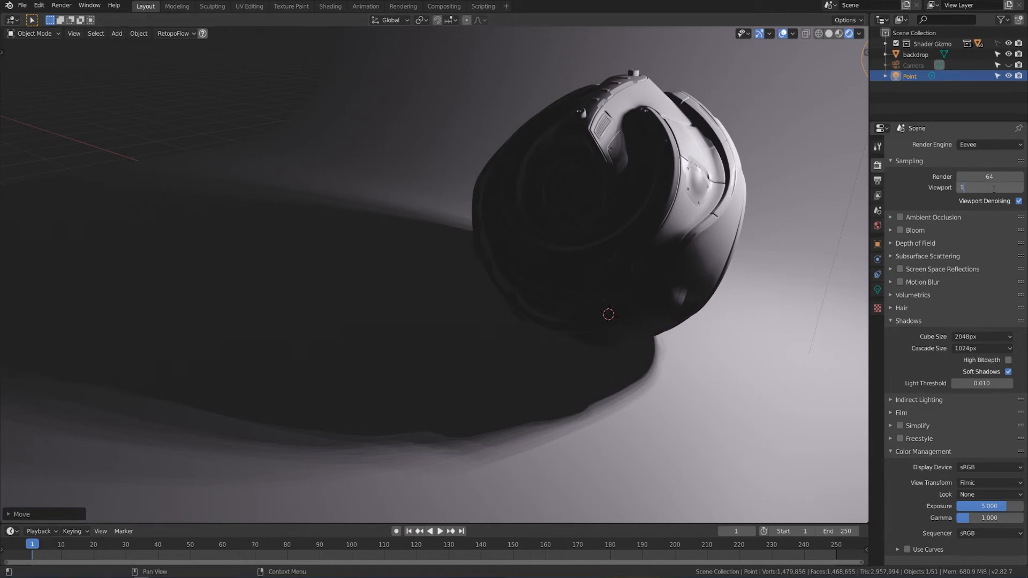
{"action": "key", "text": "Return"}
{"action": "middle_click_drag", "start_coordinate": [725, 342], "coordinate": [756, 340]}
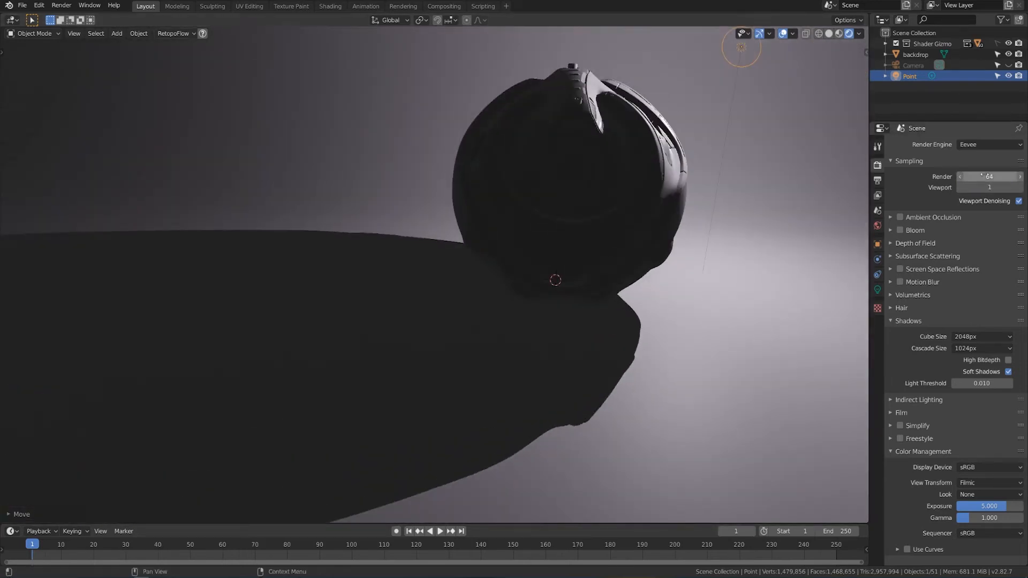
Step: Raise the viewport samples to 2 and to 3, checking the layered soft shadow at each value
{"action": "left_click", "coordinate": [1020, 188]}
{"action": "middle_click_drag", "start_coordinate": [753, 314], "coordinate": [730, 321]}
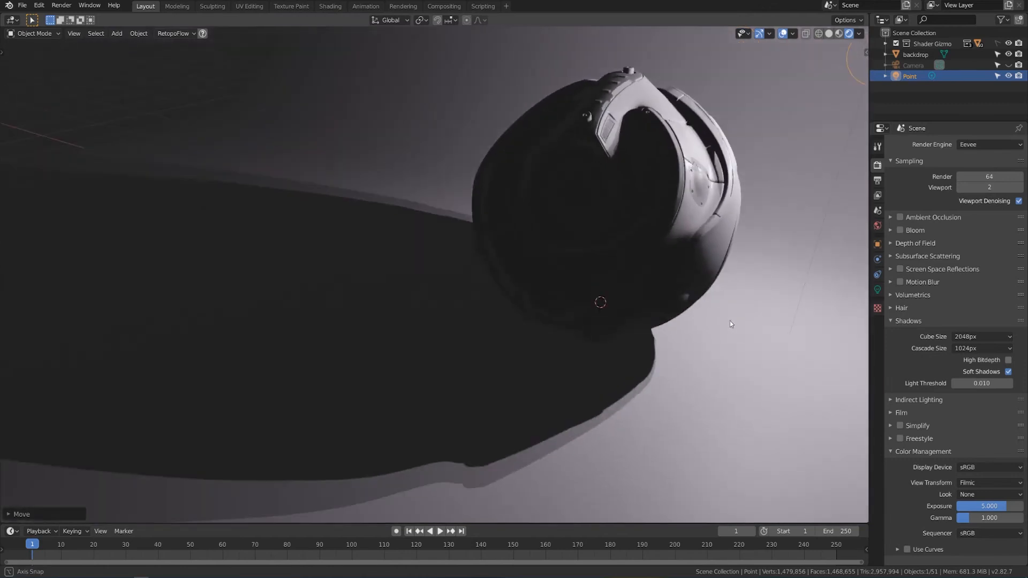
{"action": "scroll", "coordinate": [730, 320], "scroll_direction": "down", "scroll_amount": 2}
{"action": "left_click", "coordinate": [1020, 188]}
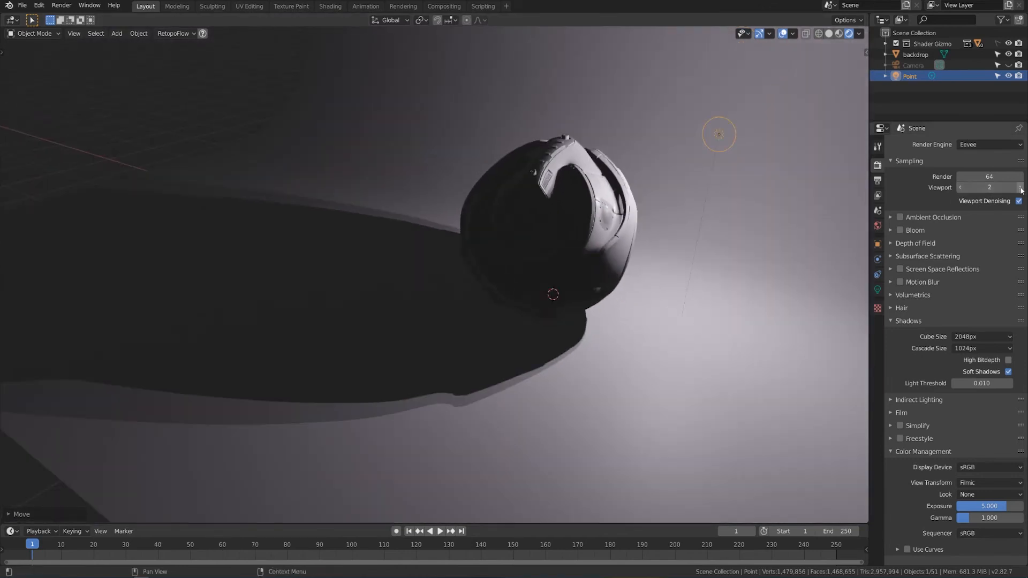
{"action": "middle_click_drag", "start_coordinate": [729, 304], "coordinate": [705, 304]}
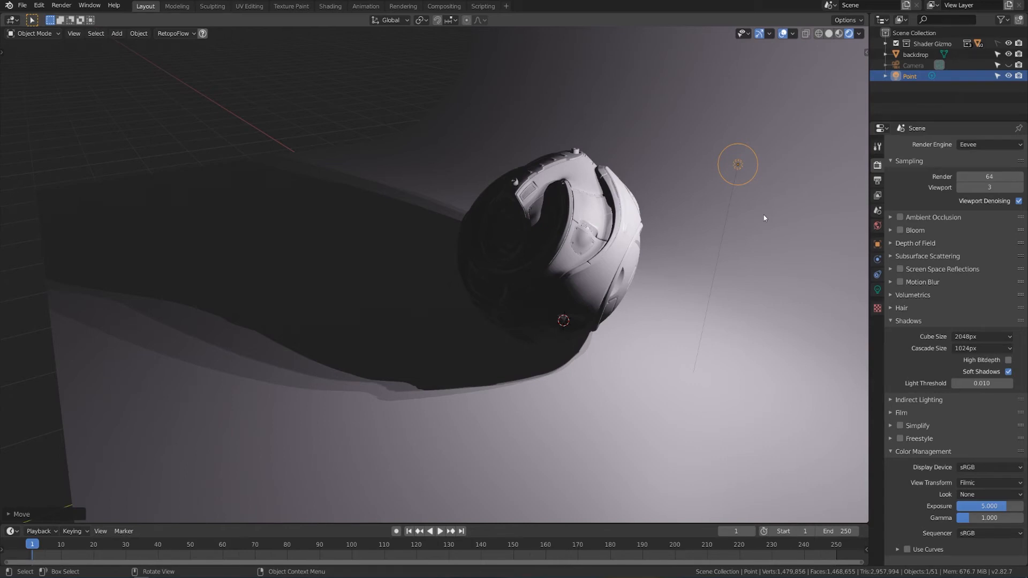
Step: Set the viewport samples to 12 and check the soft shadow around the model
{"action": "left_click", "coordinate": [984, 187]}
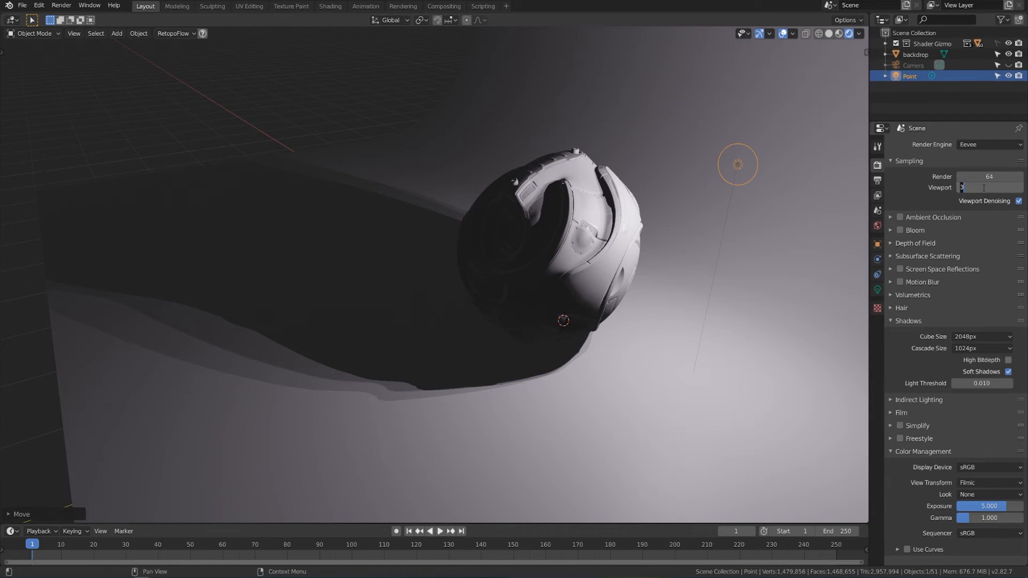
{"action": "type", "text": "12"}
{"action": "key", "text": "Return"}
{"action": "middle_click_drag", "start_coordinate": [579, 267], "coordinate": [613, 294]}
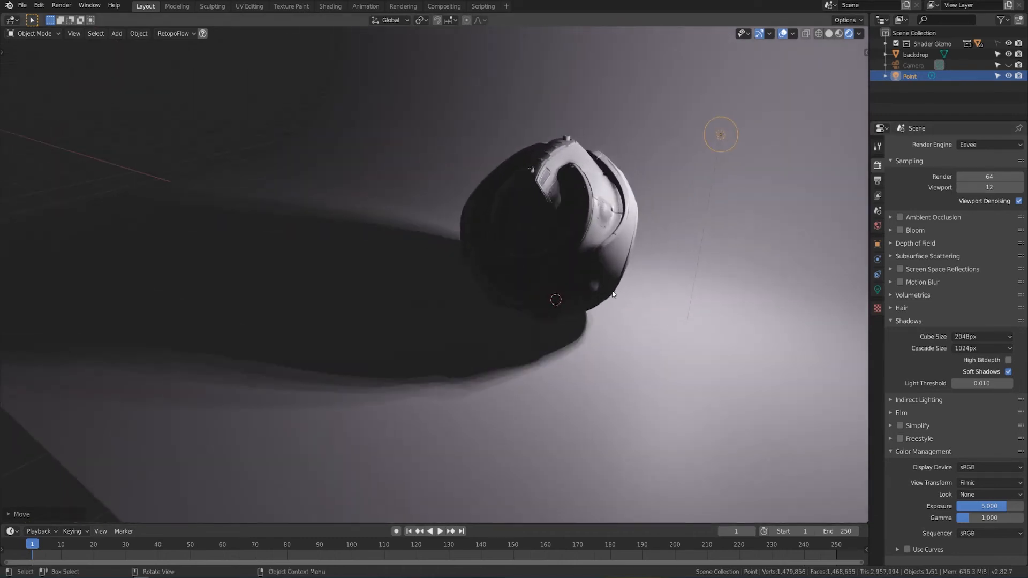
Step: Try a viewport sampling value of 0 for the soft shadow
{"action": "left_click", "coordinate": [991, 188]}
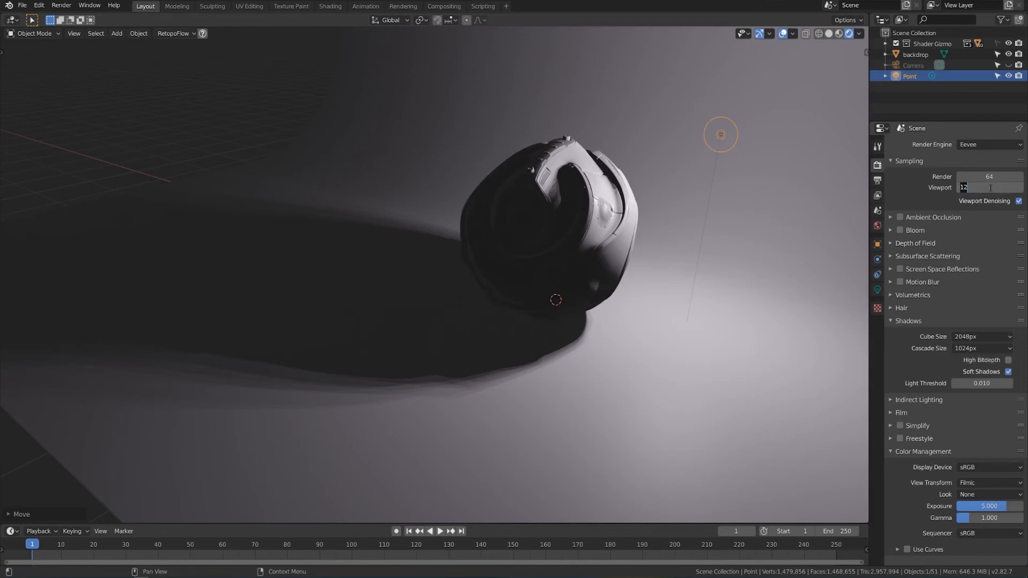
{"action": "type", "text": "0"}
{"action": "key", "text": "Return"}
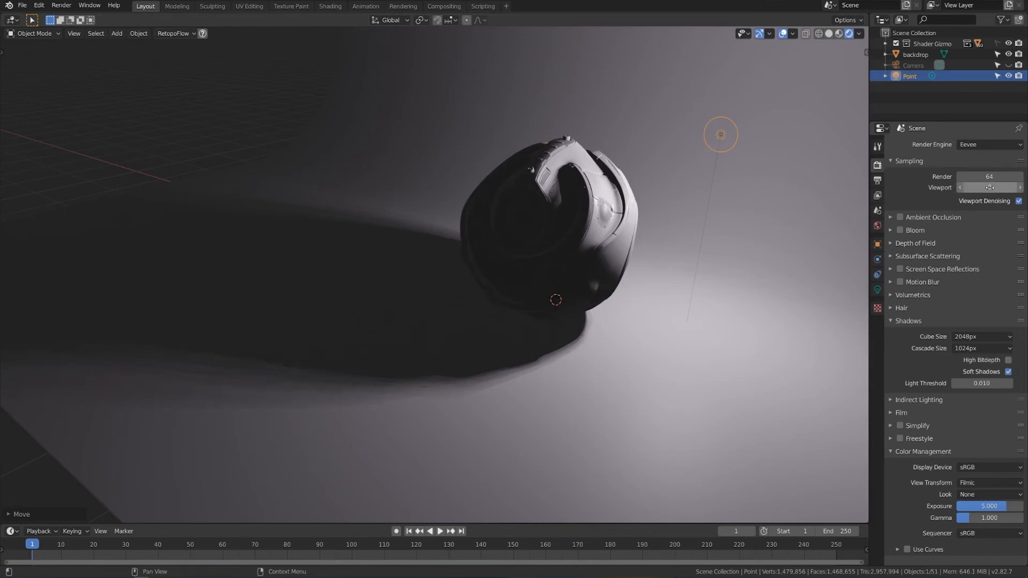
Step: Set the viewport samples back to 12 and disable Soft Shadows in the Eevee render settings
{"action": "left_click", "coordinate": [990, 187]}
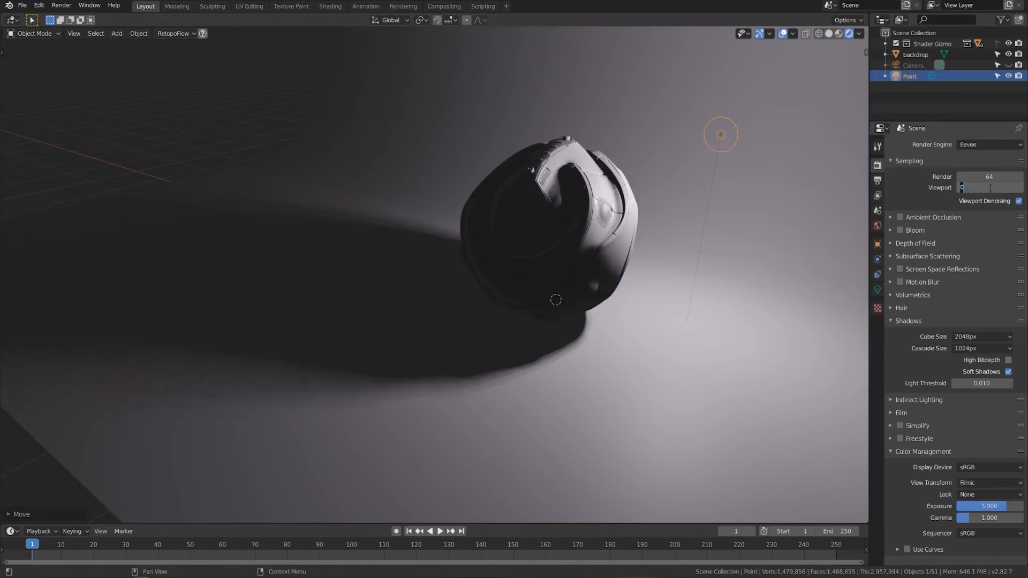
{"action": "type", "text": "12"}
{"action": "key", "text": "Return"}
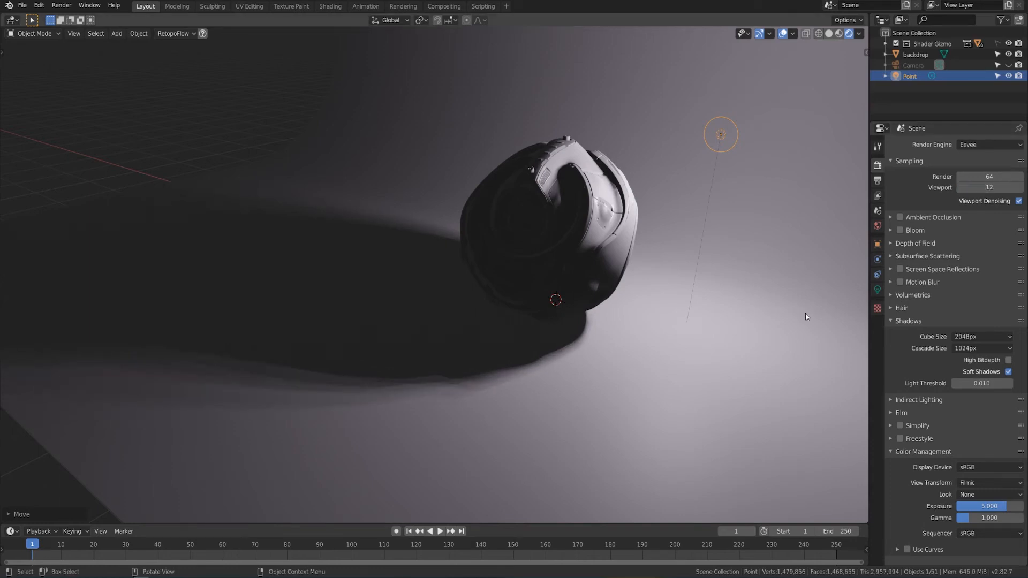
{"action": "left_click", "coordinate": [1009, 372]}
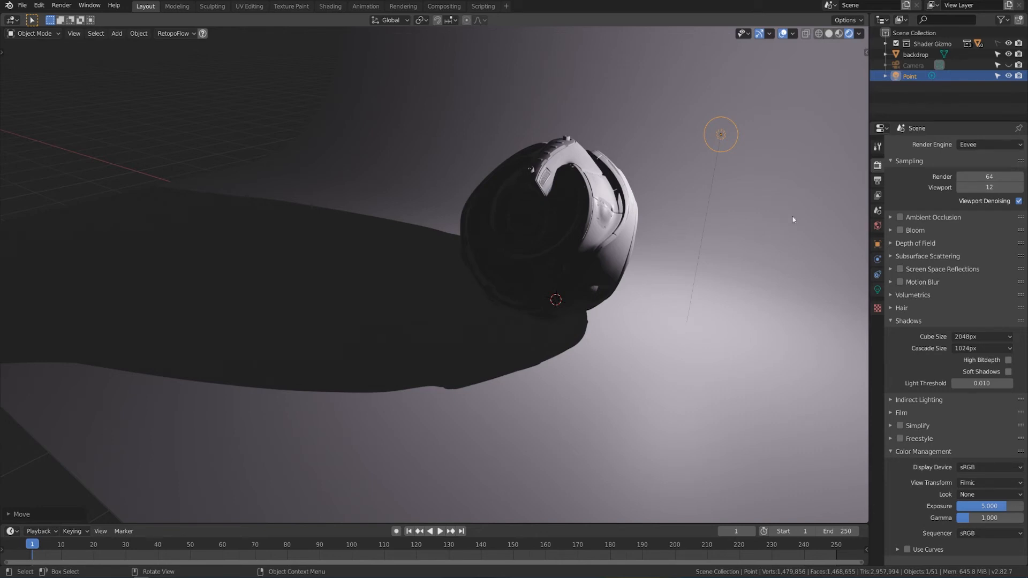
Step: Show the point light's properties and, in front view, move the light about 0.86 m farther from the model
{"action": "left_click", "coordinate": [877, 289]}
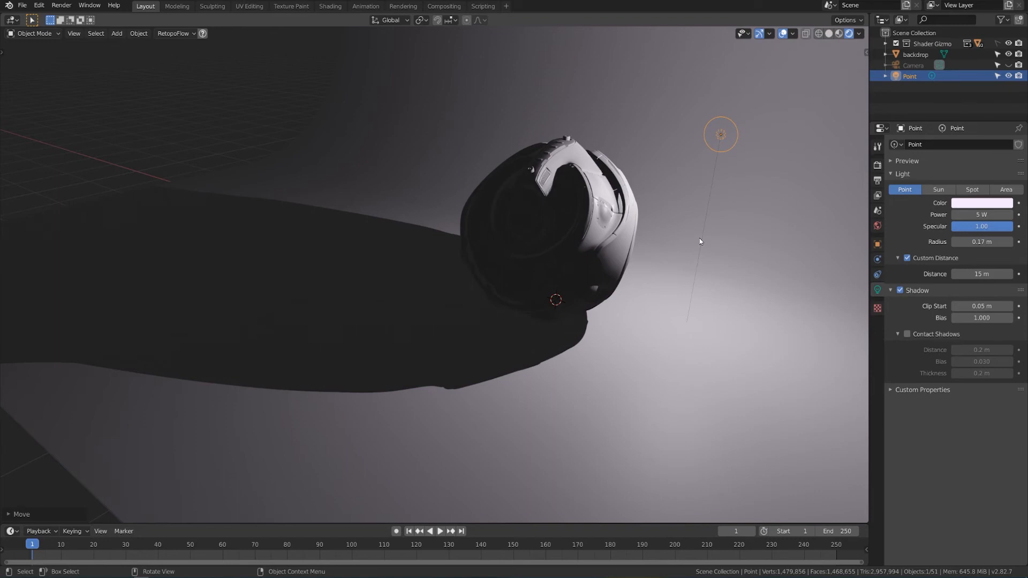
{"action": "key", "text": "KP_1"}
{"action": "middle_click_drag", "start_coordinate": [693, 185], "coordinate": [608, 235], "text": "shift"}
{"action": "key", "text": "g"}
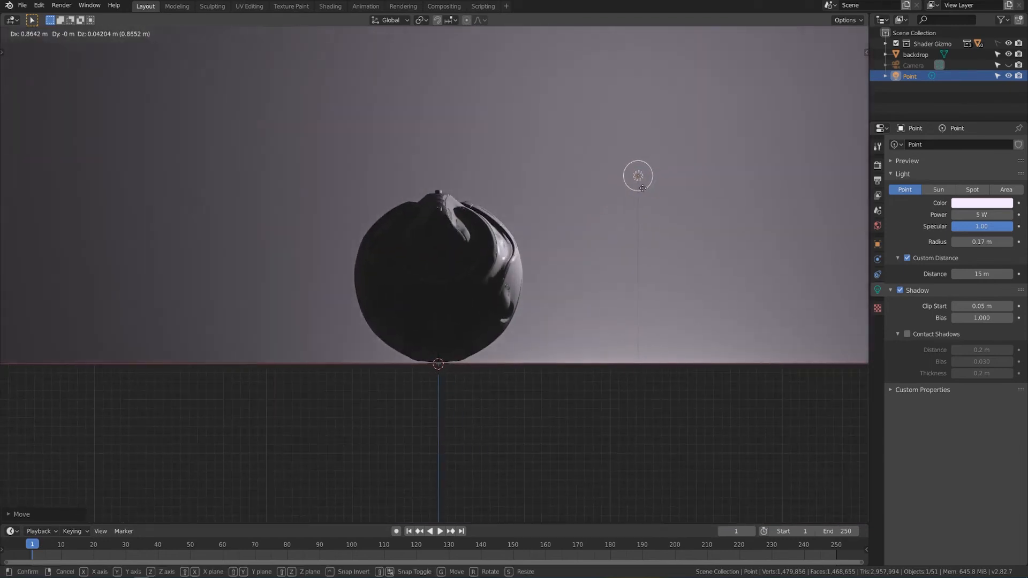
{"action": "left_click", "coordinate": [643, 189]}
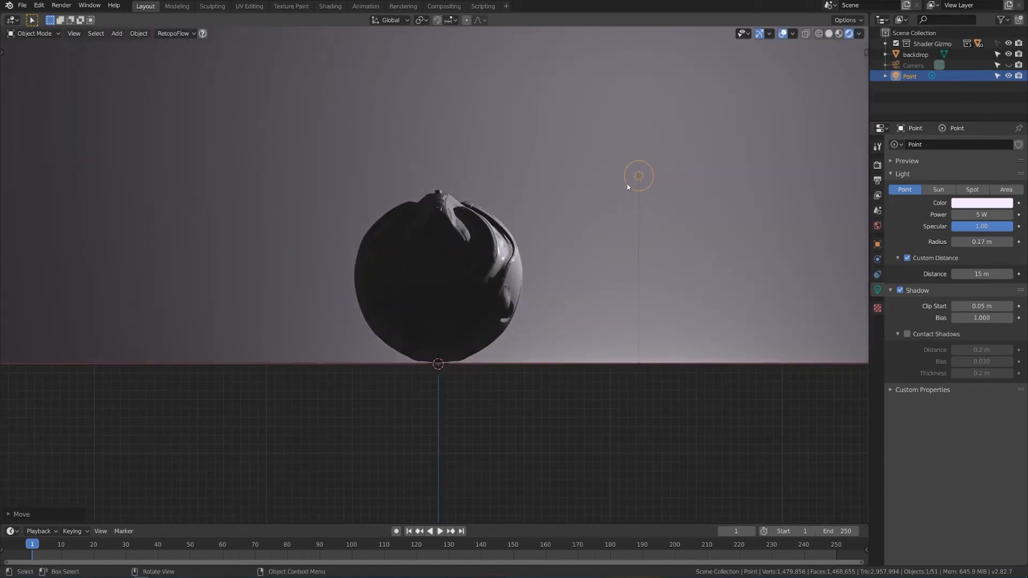
Step: Add a mesh cylinder, place it at the point light in front view and scale it to about 0.28
{"action": "key", "text": "shift+a"}
{"action": "mouse_move", "coordinate": [613, 154]}
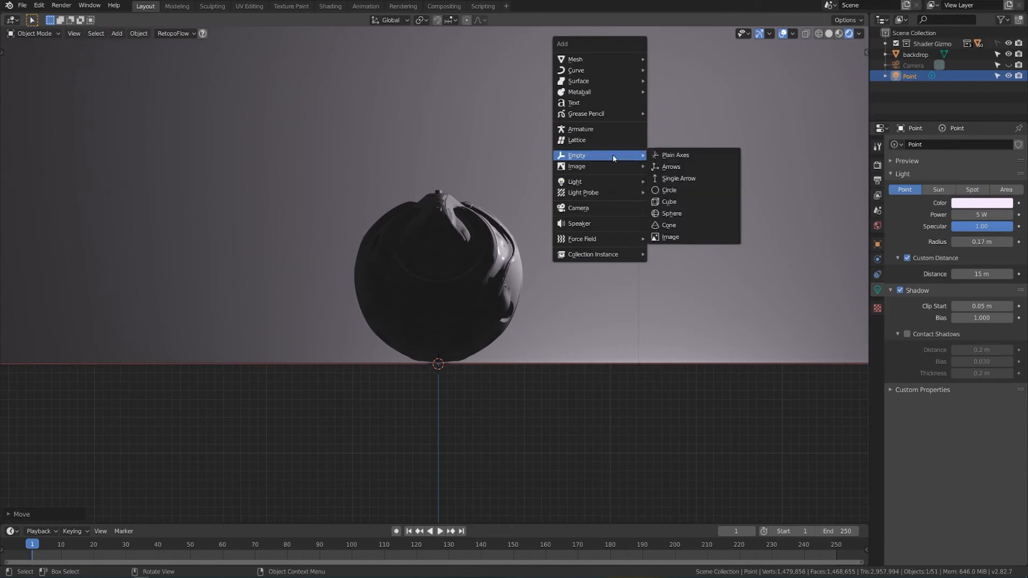
{"action": "mouse_move", "coordinate": [589, 58]}
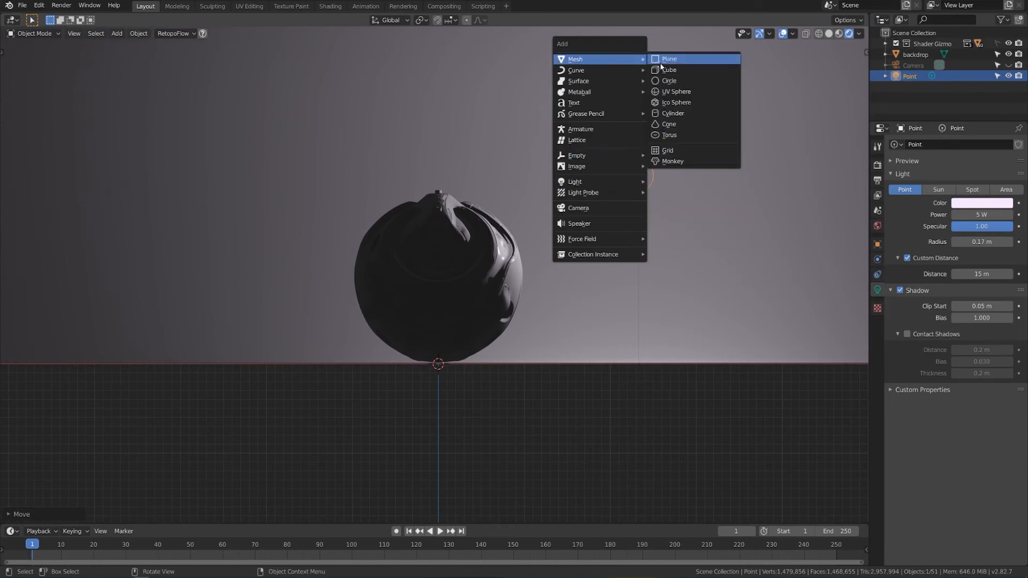
{"action": "left_click", "coordinate": [689, 116]}
{"action": "key", "text": "g"}
{"action": "left_click", "coordinate": [683, 228]}
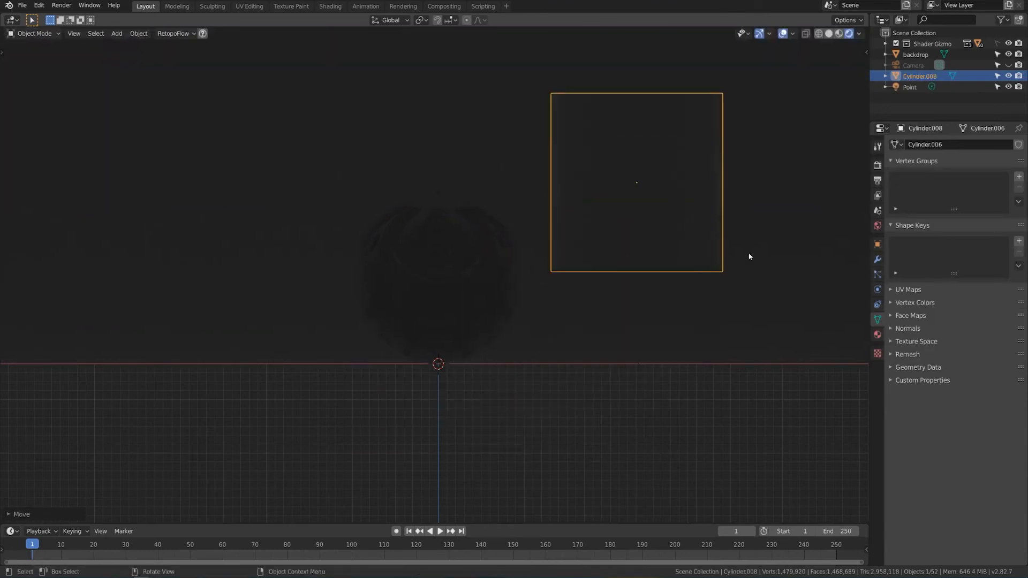
{"action": "key", "text": "s"}
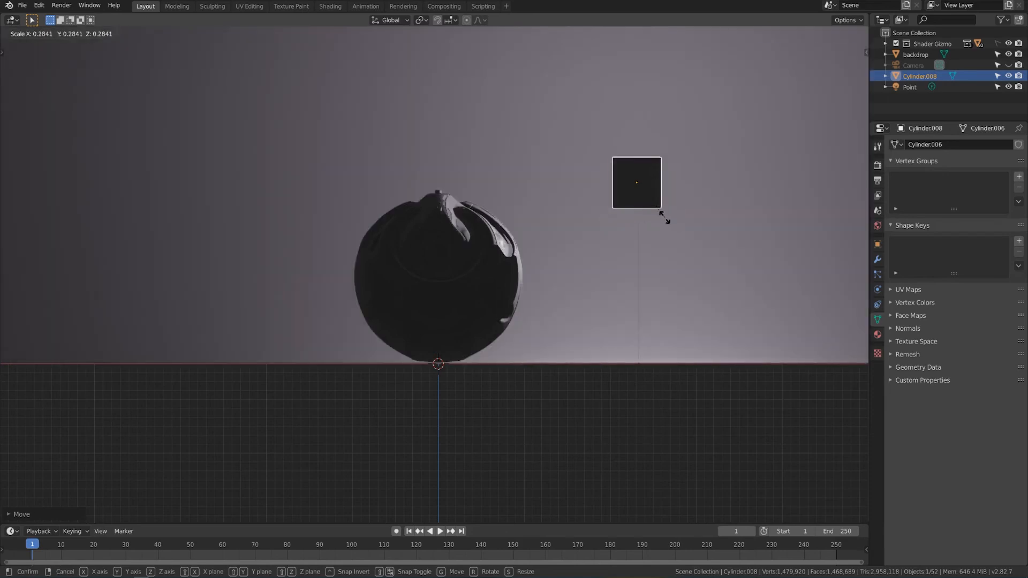
{"action": "left_click", "coordinate": [666, 212]}
Step: Position the cylinder around the point light and set the light's shadow Clip Start to 0.32 m
{"action": "key", "text": "KP_7"}
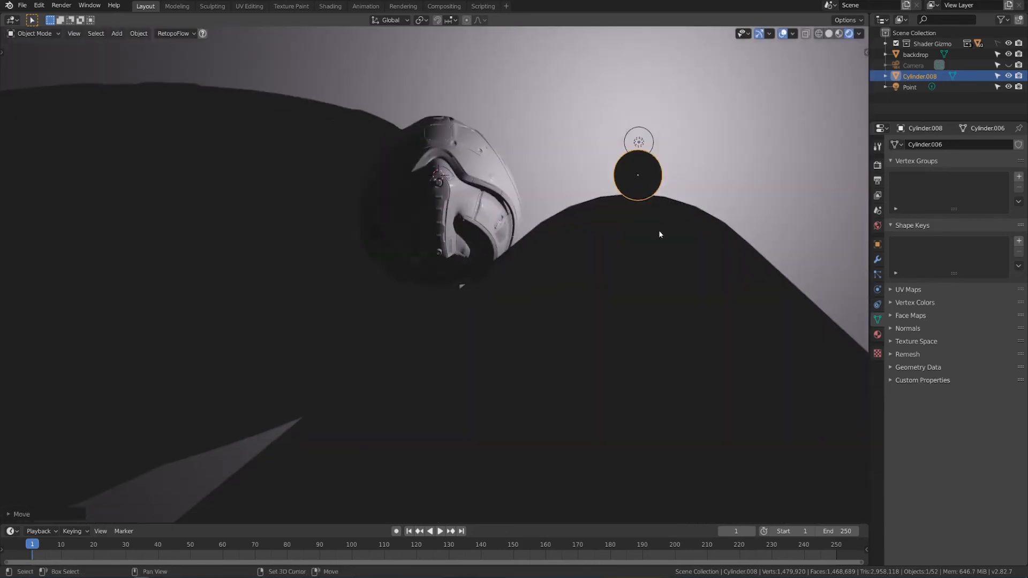
{"action": "middle_click_drag", "start_coordinate": [660, 234], "coordinate": [677, 222]}
{"action": "left_click", "coordinate": [588, 203]}
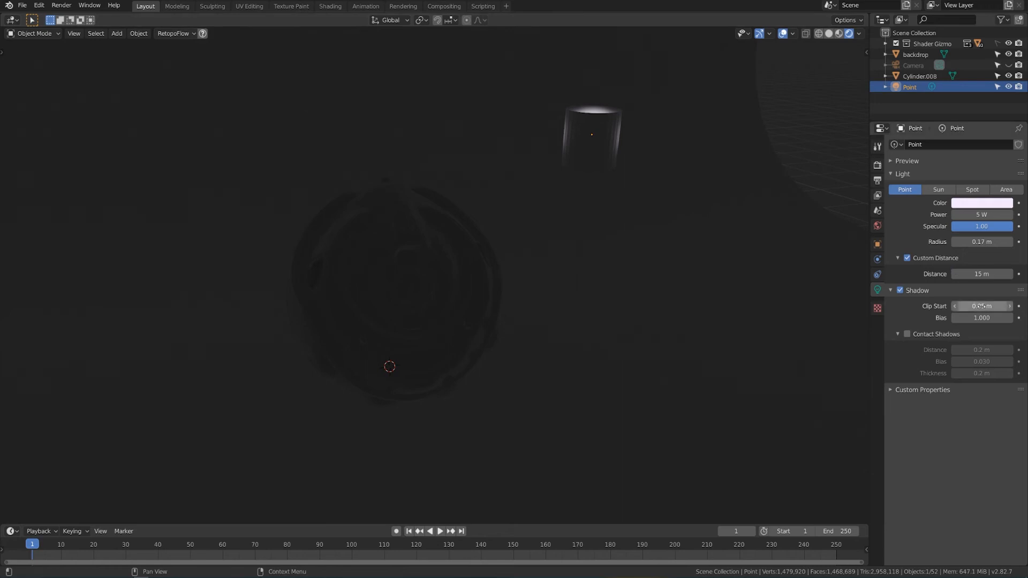
{"action": "left_click_drag", "start_coordinate": [982, 306], "coordinate": [992, 306]}
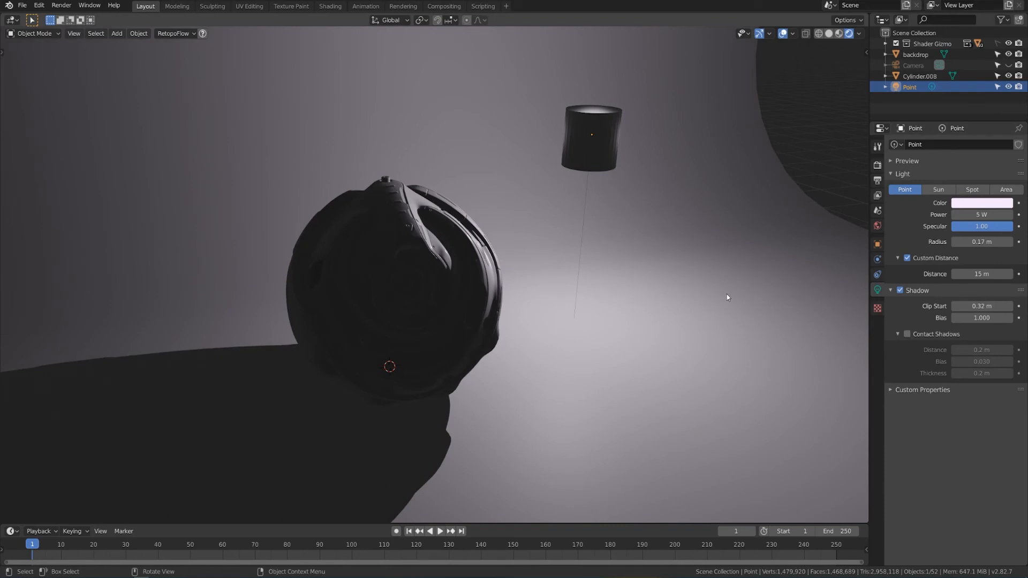
Step: Examine the point light inside the cylinder from above, up close in wireframe display
{"action": "key", "text": "KP_7"}
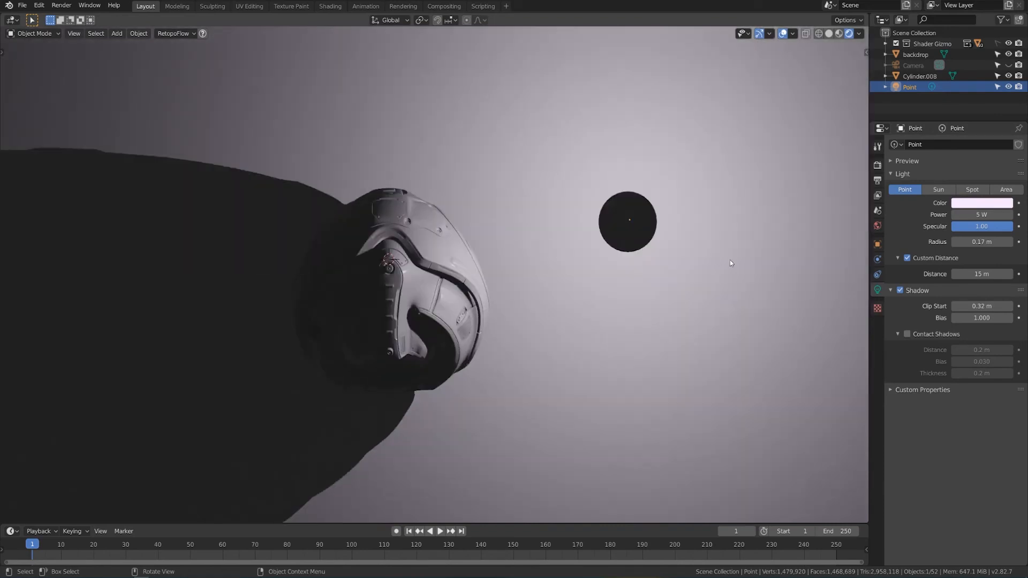
{"action": "left_click_drag", "start_coordinate": [731, 259], "coordinate": [615, 263], "text": "shift"}
{"action": "scroll", "coordinate": [615, 262], "scroll_direction": "up", "scroll_amount": 3}
{"action": "key", "text": "z"}
{"action": "left_click", "coordinate": [552, 262]}
{"action": "middle_click_drag", "start_coordinate": [581, 230], "coordinate": [510, 263], "text": "shift"}
{"action": "scroll", "coordinate": [510, 262], "scroll_direction": "up", "scroll_amount": 3}
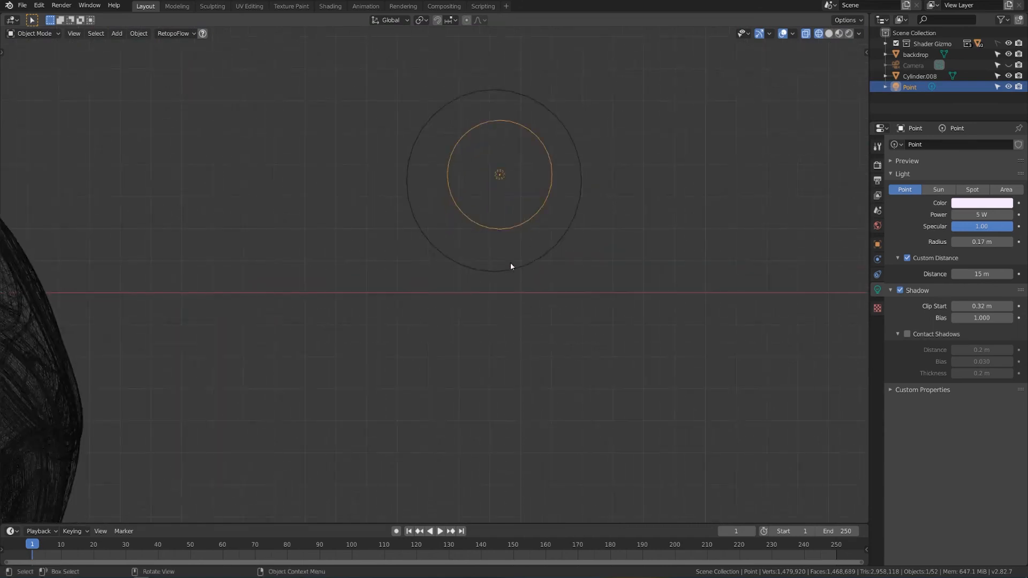
Step: Move the point light in top view so that it sits at the centre of the cylinder
{"action": "middle_click_drag", "start_coordinate": [532, 216], "coordinate": [490, 295], "text": "shift"}
{"action": "scroll", "coordinate": [516, 280], "scroll_direction": "up", "scroll_amount": 2}
{"action": "key", "text": "g"}
{"action": "left_click", "coordinate": [503, 259]}
{"action": "key", "text": "g"}
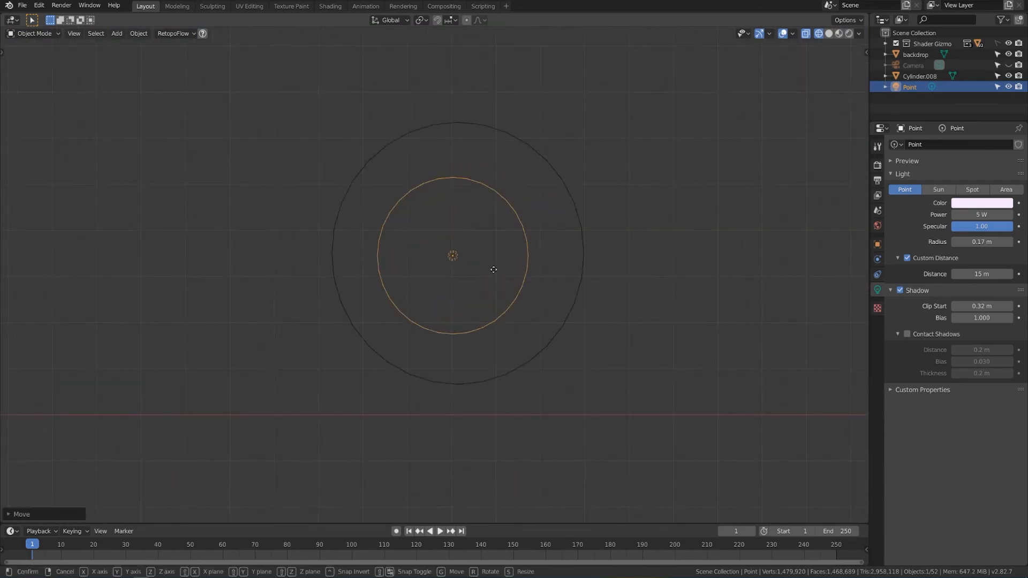
{"action": "left_click", "coordinate": [498, 266]}
Step: Measure the distance from the cylinder's outer edge across to the opposite side of the light's radius circle
{"action": "key", "text": "t"}
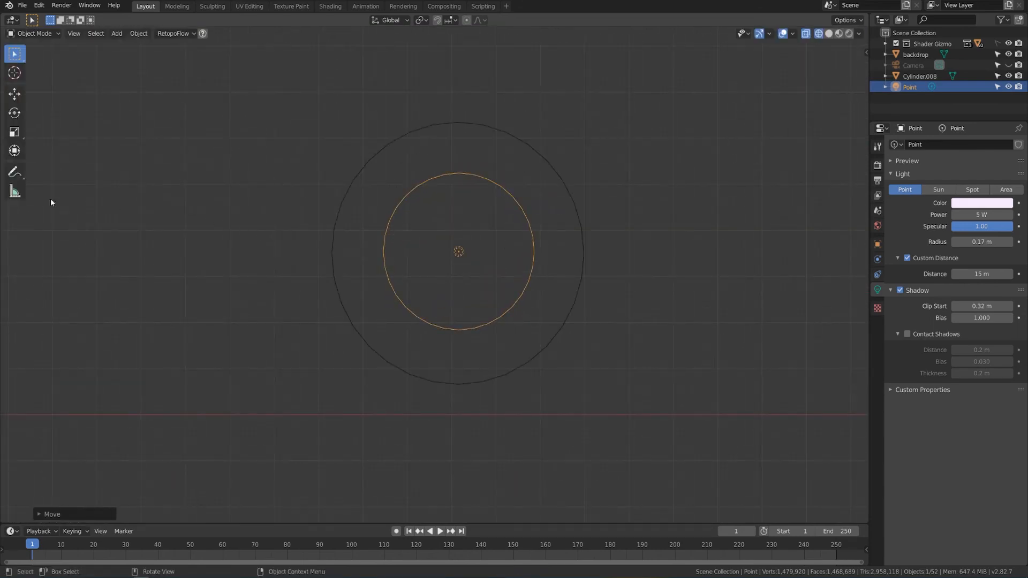
{"action": "left_click", "coordinate": [14, 191]}
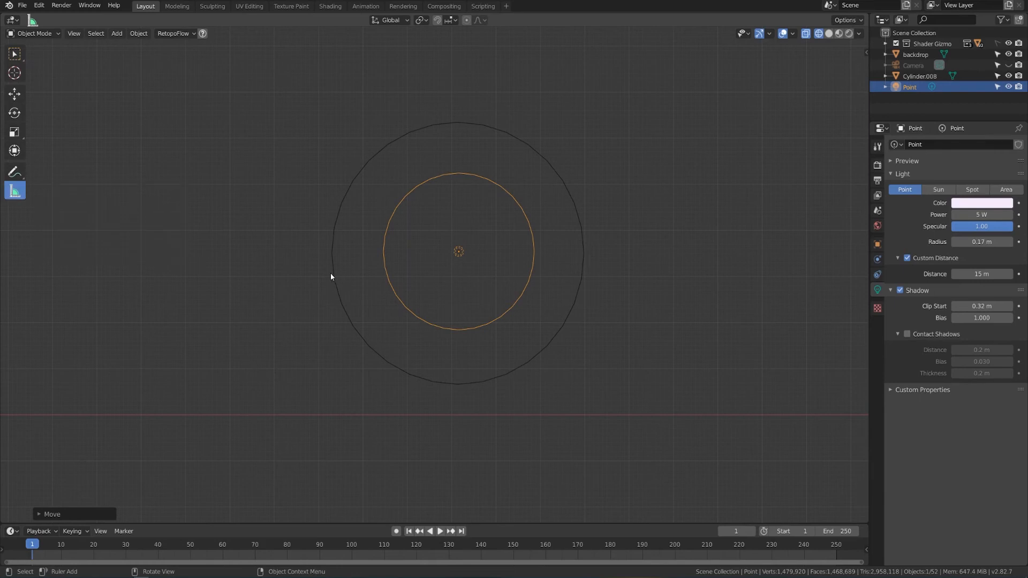
{"action": "left_click_drag", "start_coordinate": [331, 256], "coordinate": [535, 257]}
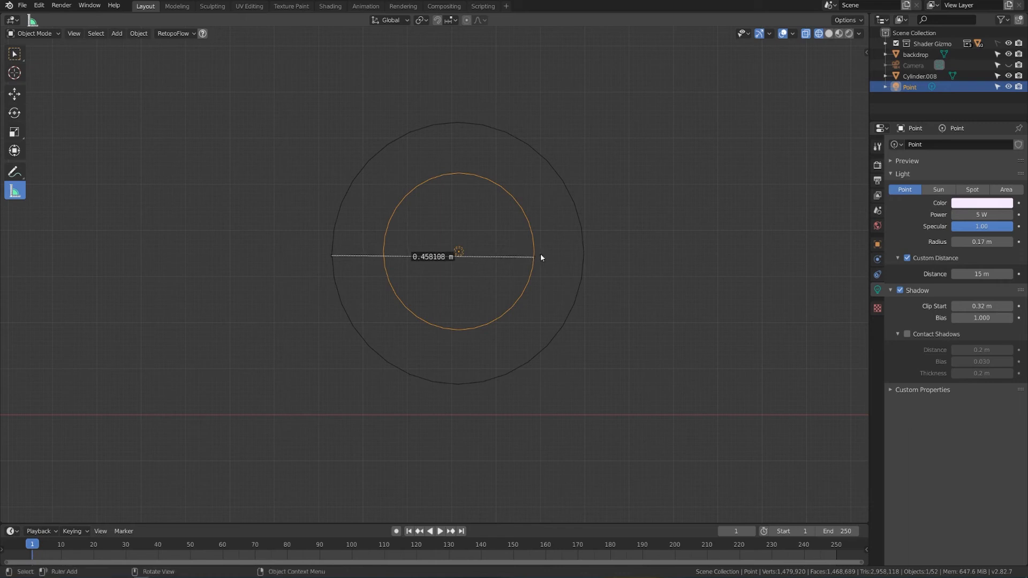
Step: Set the light's shadow Clip Start to 0.45 m, restore the selection tool and return to the rendered view
{"action": "left_click", "coordinate": [982, 307]}
{"action": "type", "text": "0.45"}
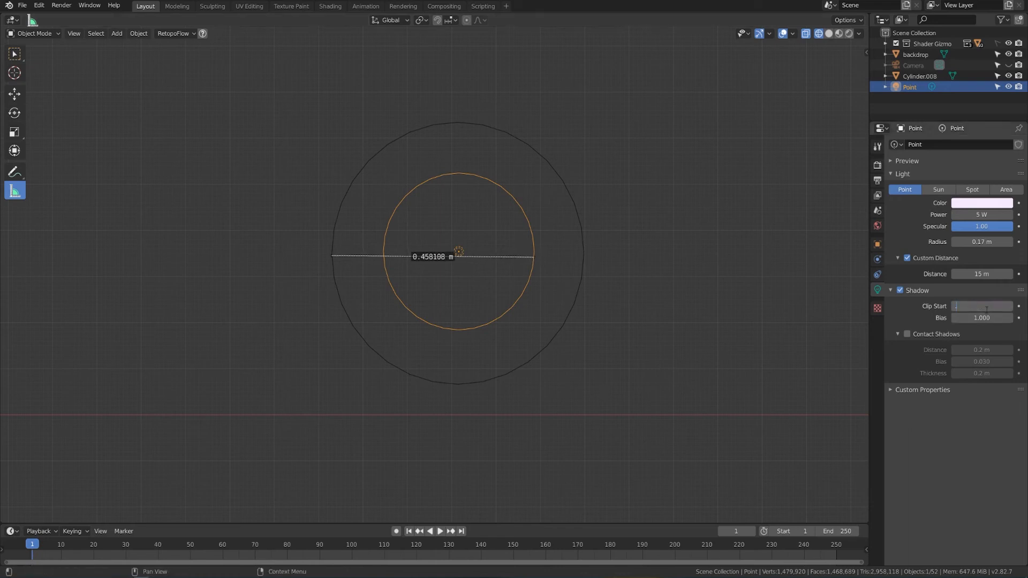
{"action": "key", "text": "Return"}
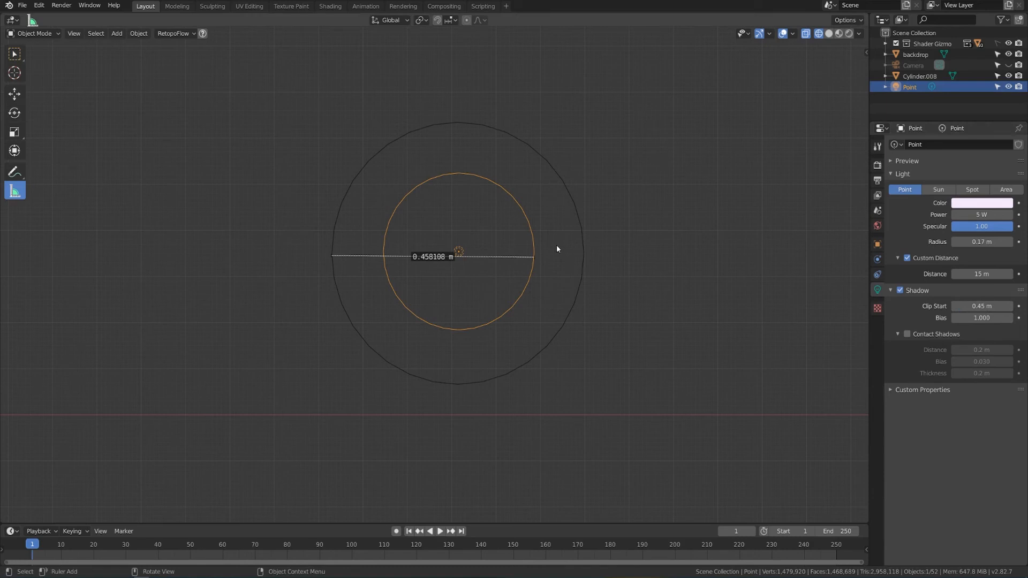
{"action": "left_click", "coordinate": [21, 60]}
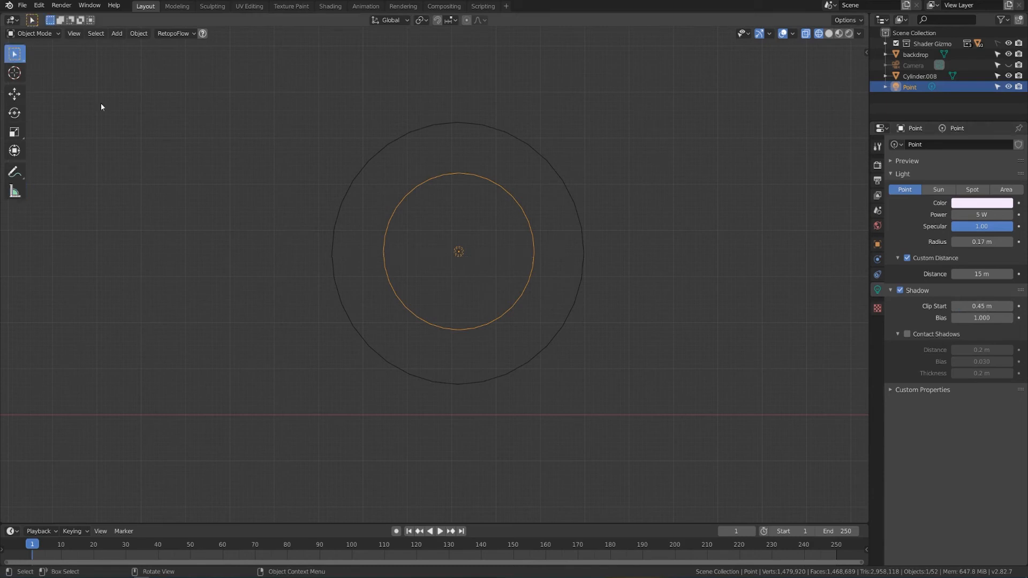
{"action": "key", "text": "KP_Divide"}
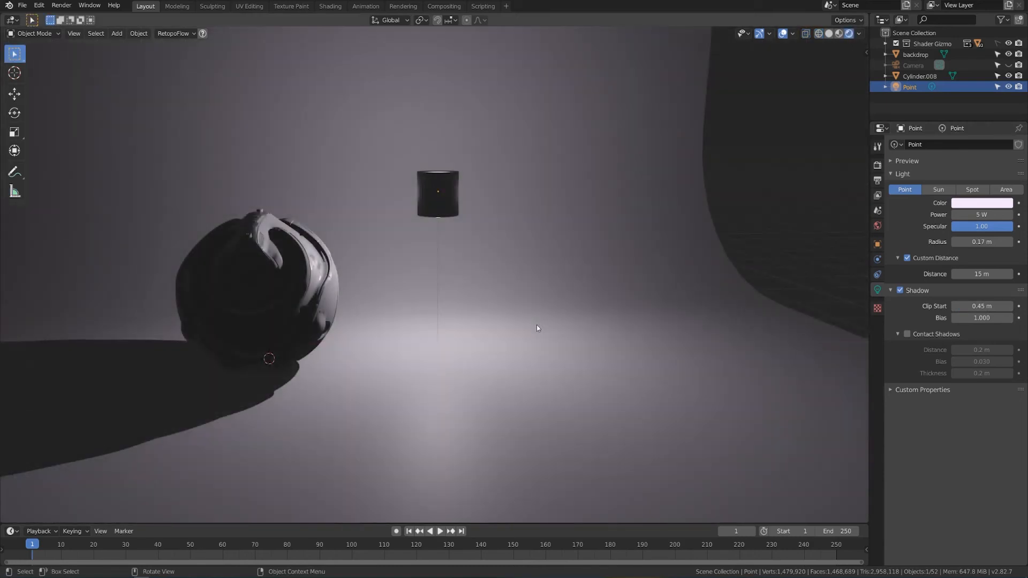
Step: Delete the cylinder surrounding the point light and select the light
{"action": "middle_click_drag", "start_coordinate": [537, 326], "coordinate": [545, 303]}
{"action": "scroll", "coordinate": [544, 303], "scroll_direction": "up", "scroll_amount": 1}
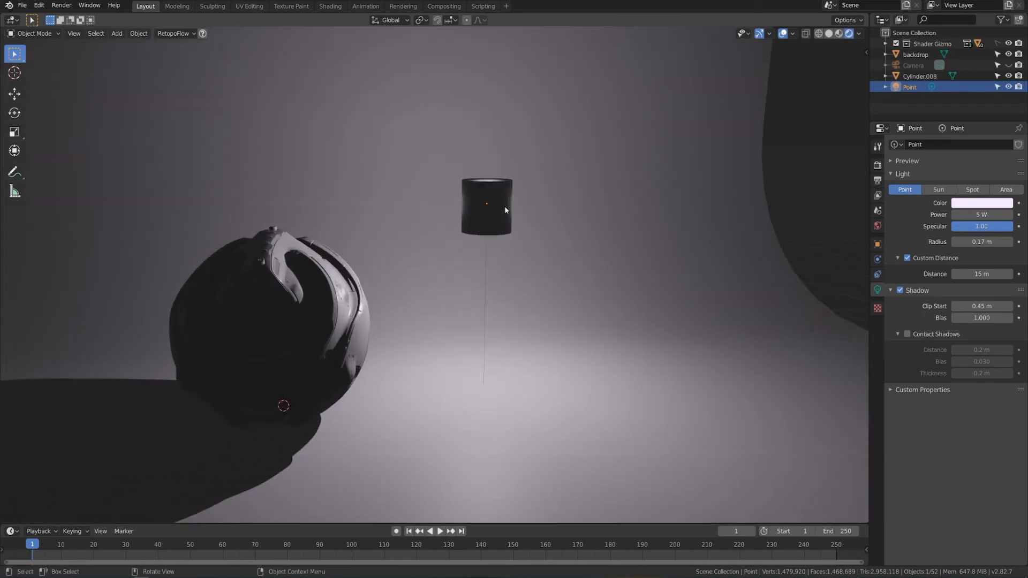
{"action": "left_click", "coordinate": [505, 205]}
{"action": "key", "text": "Delete"}
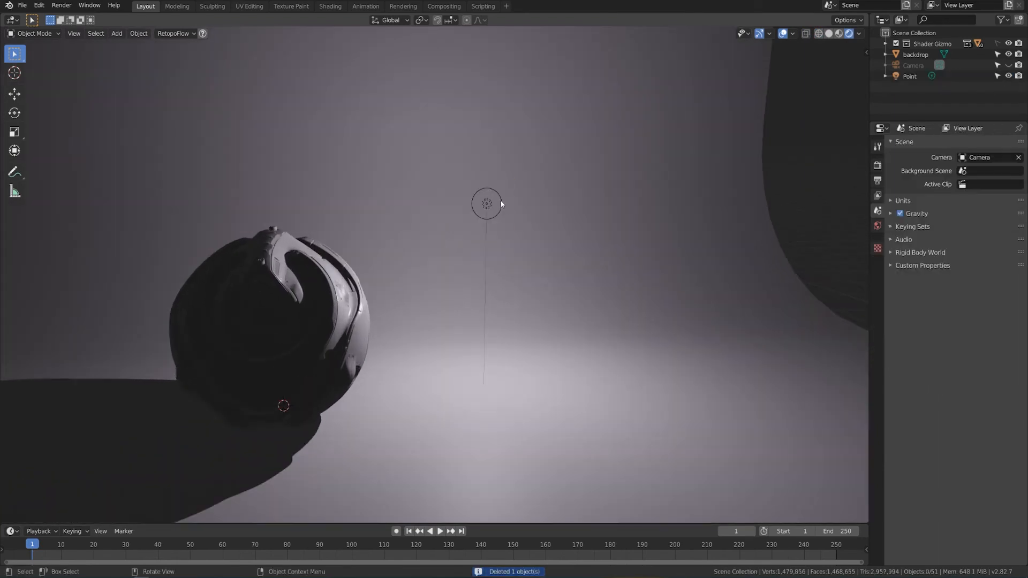
{"action": "left_click", "coordinate": [502, 204]}
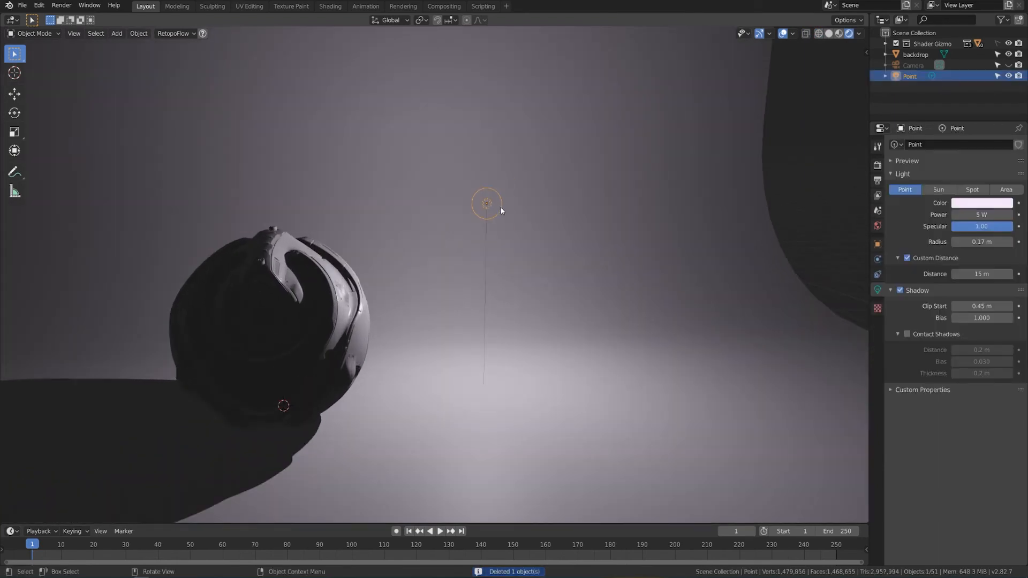
Step: Increase the point light's radius to 1.14 m and view the model's shadow from several sides
{"action": "middle_click_drag", "start_coordinate": [500, 210], "coordinate": [486, 257]}
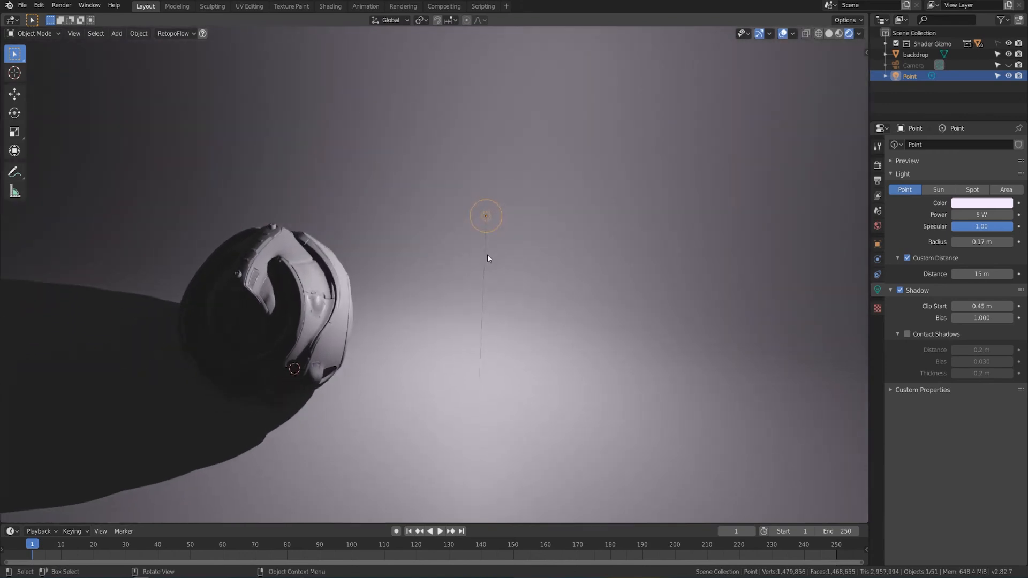
{"action": "middle_click_drag", "start_coordinate": [490, 306], "coordinate": [578, 287]}
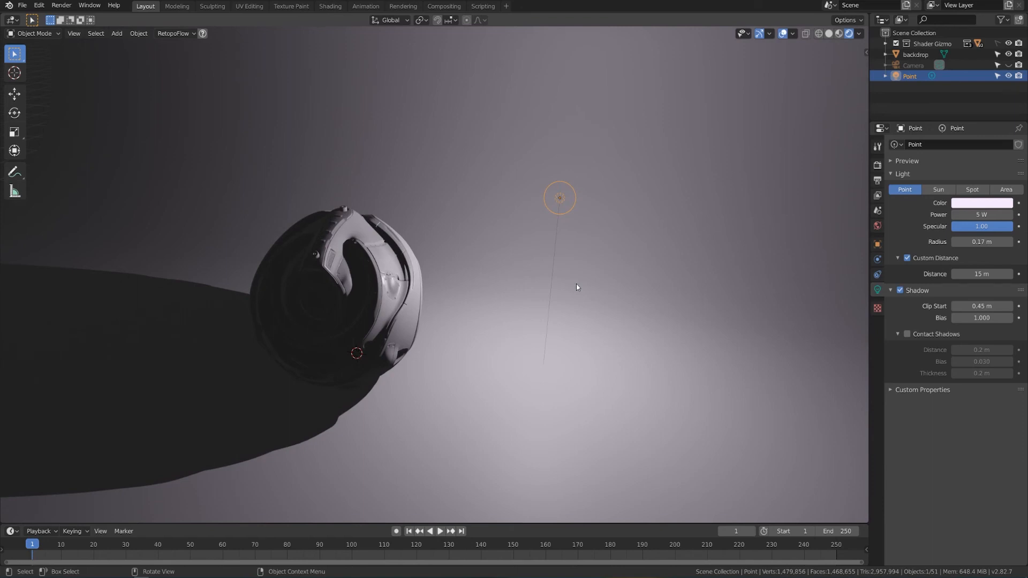
{"action": "middle_click_drag", "start_coordinate": [569, 310], "coordinate": [584, 293]}
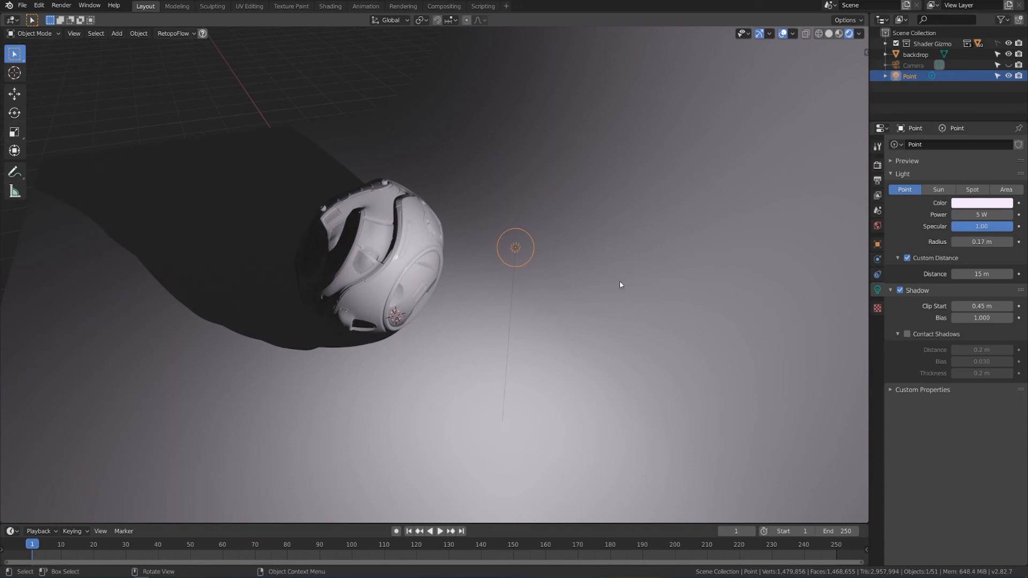
{"action": "mouse_move", "coordinate": [981, 241]}
{"action": "left_mouse_down"}
{"action": "mouse_move", "coordinate": [1015, 241]}
{"action": "mouse_move", "coordinate": [1000, 241]}
{"action": "left_mouse_up"}
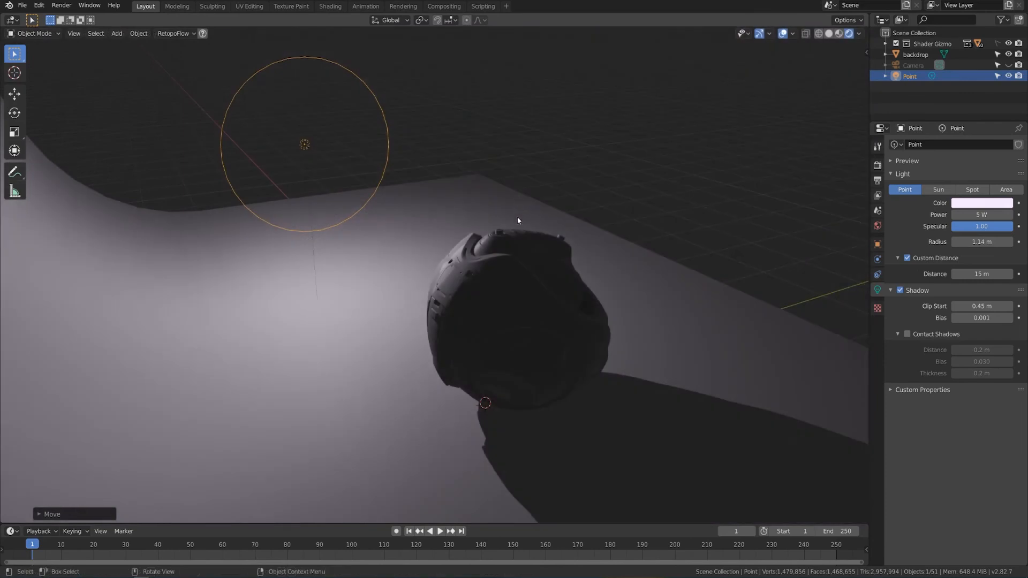
{"action": "middle_click_drag", "start_coordinate": [517, 220], "coordinate": [576, 242]}
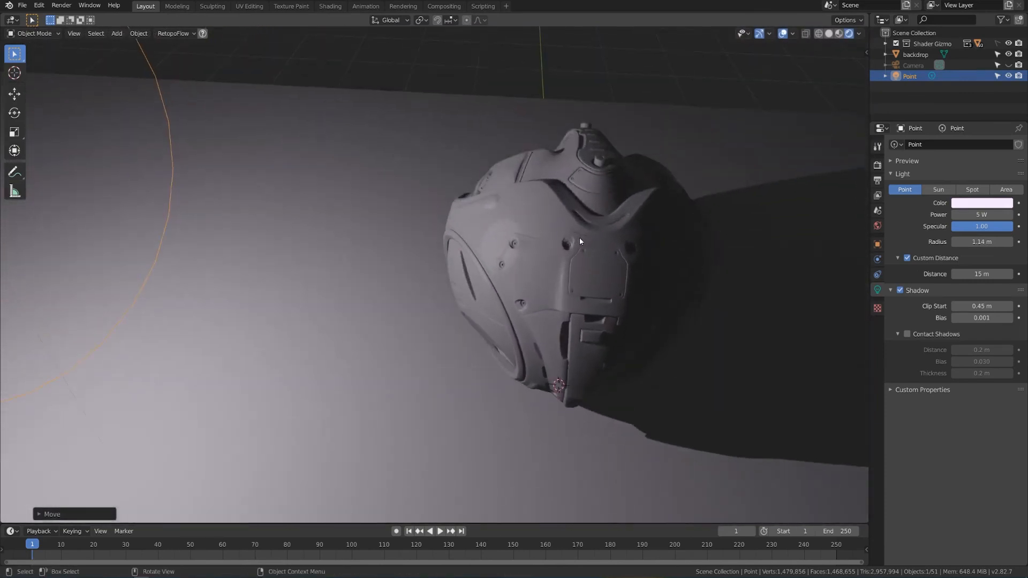
Step: Change the light's type to Area, then reposition and rotate it toward the model in the side view
{"action": "left_click", "coordinate": [1006, 189]}
{"action": "middle_click_drag", "start_coordinate": [600, 214], "coordinate": [690, 246]}
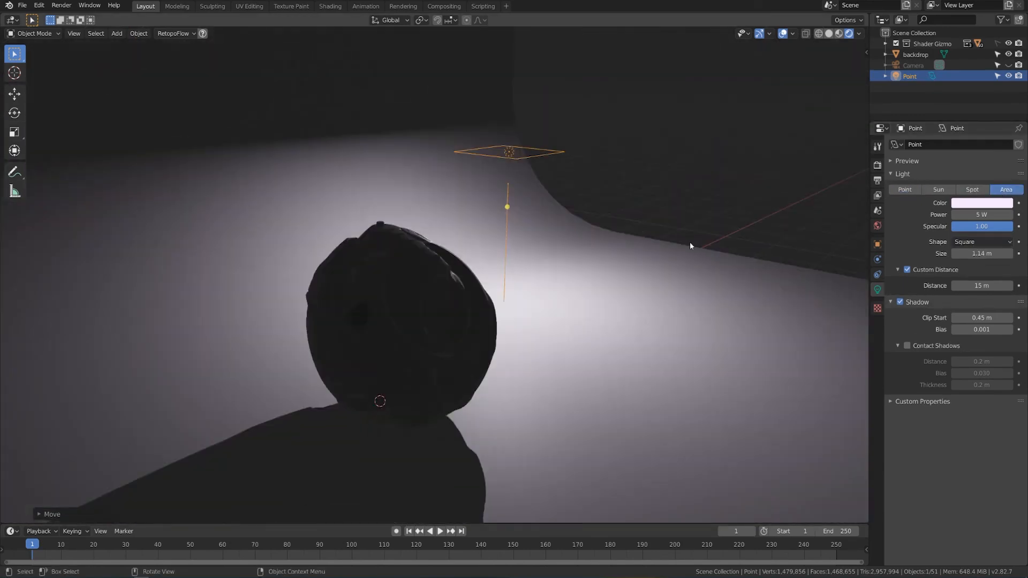
{"action": "key", "text": "KP_3"}
{"action": "key", "text": "g"}
{"action": "left_click", "coordinate": [373, 185]}
{"action": "key", "text": "r"}
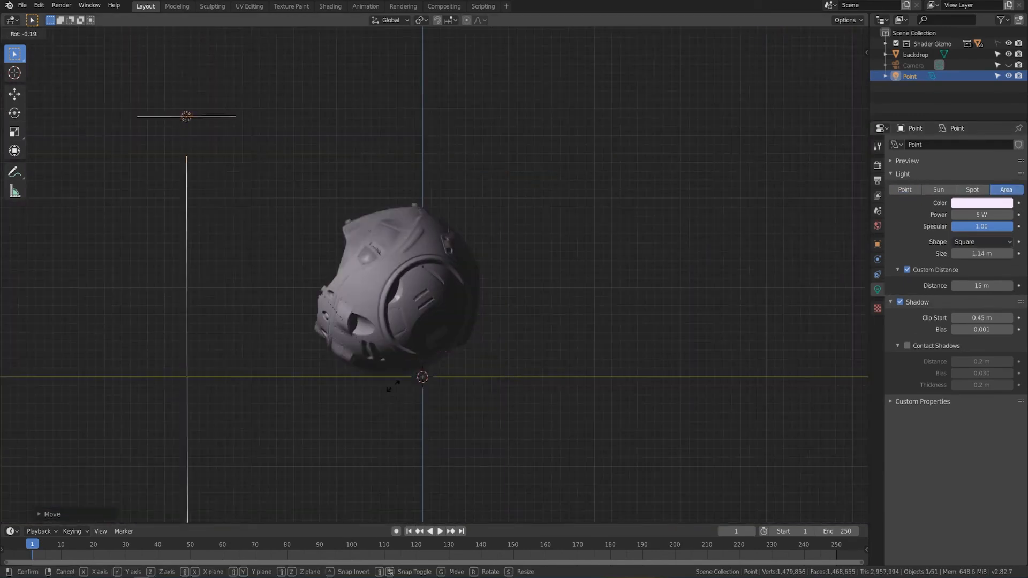
{"action": "left_click", "coordinate": [581, 51]}
Step: In top view, move the area light to the other side of the model and rotate it to face the model
{"action": "key", "text": "KP_7"}
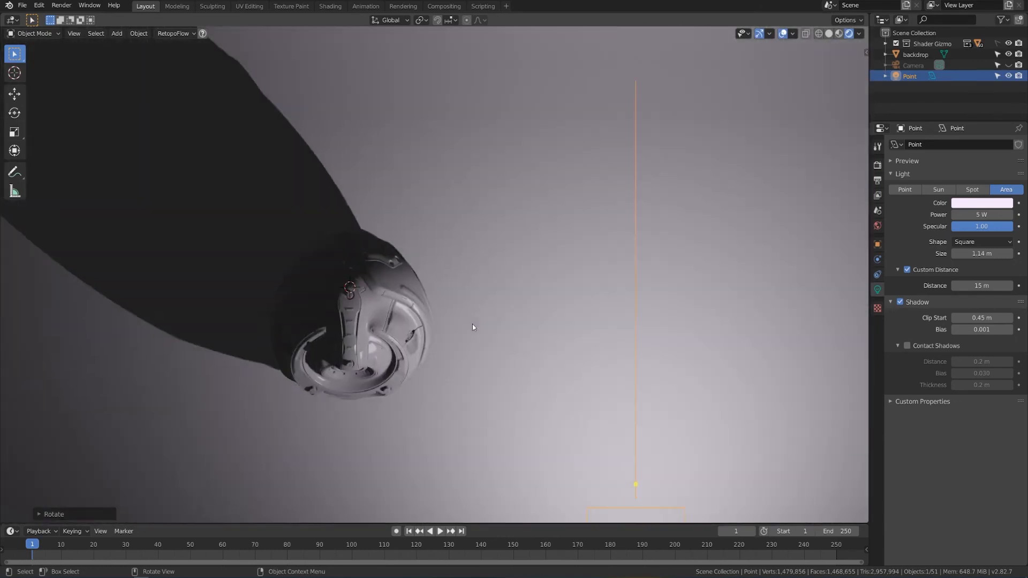
{"action": "scroll", "coordinate": [472, 324], "scroll_direction": "down", "scroll_amount": 4}
{"action": "key", "text": "g"}
{"action": "left_click", "coordinate": [336, 293]}
{"action": "key", "text": "r"}
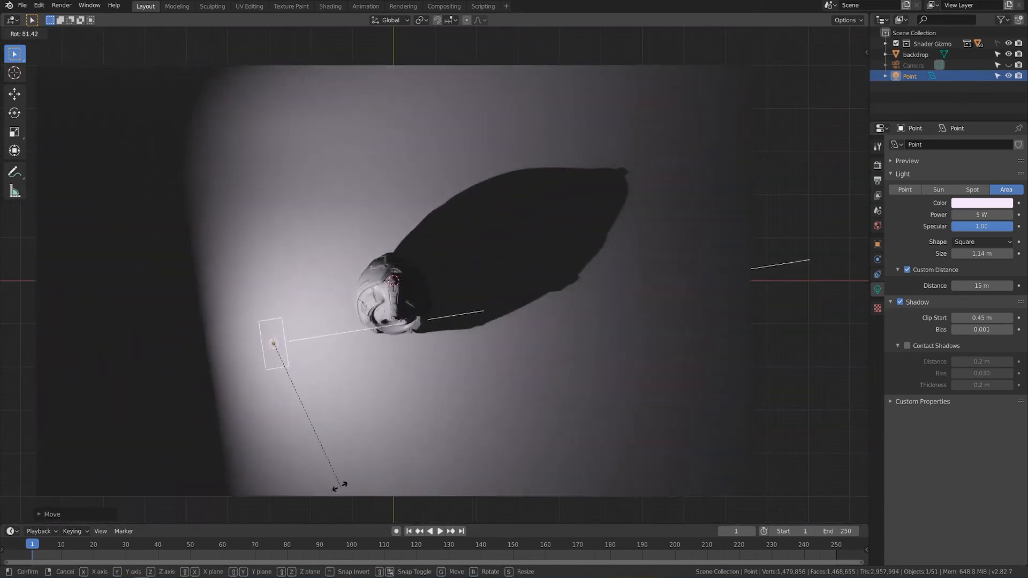
{"action": "left_click", "coordinate": [398, 445]}
{"action": "key", "text": "g"}
{"action": "left_click", "coordinate": [396, 465]}
{"action": "middle_click_drag", "start_coordinate": [675, 311], "coordinate": [728, 227]}
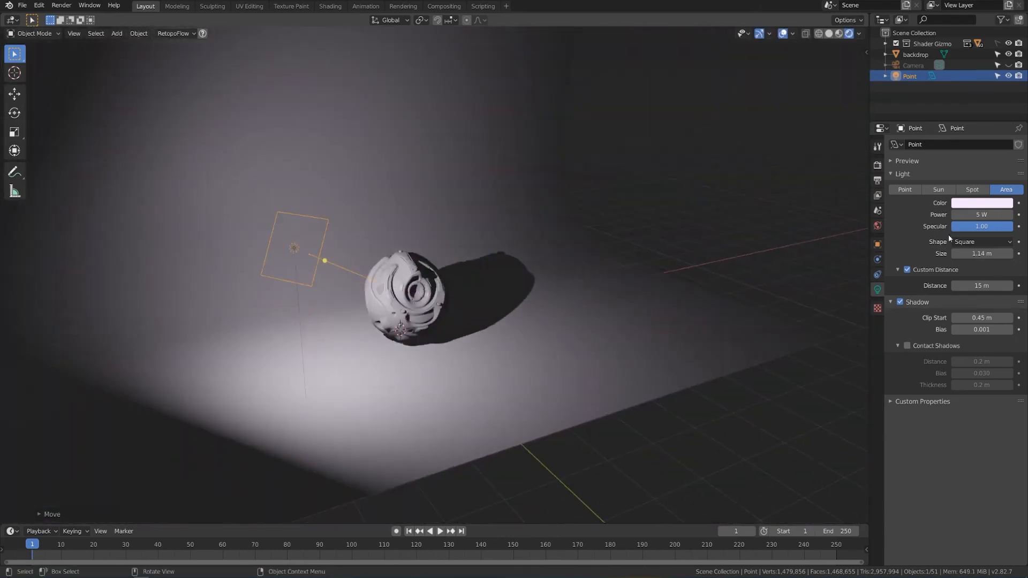
Step: Enlarge the square area light to 5.52 m and move it to a new position beside the model
{"action": "mouse_move", "coordinate": [981, 253]}
{"action": "left_mouse_down"}
{"action": "mouse_move", "coordinate": [1020, 254]}
{"action": "mouse_move", "coordinate": [996, 254]}
{"action": "left_mouse_up"}
{"action": "key", "text": "g"}
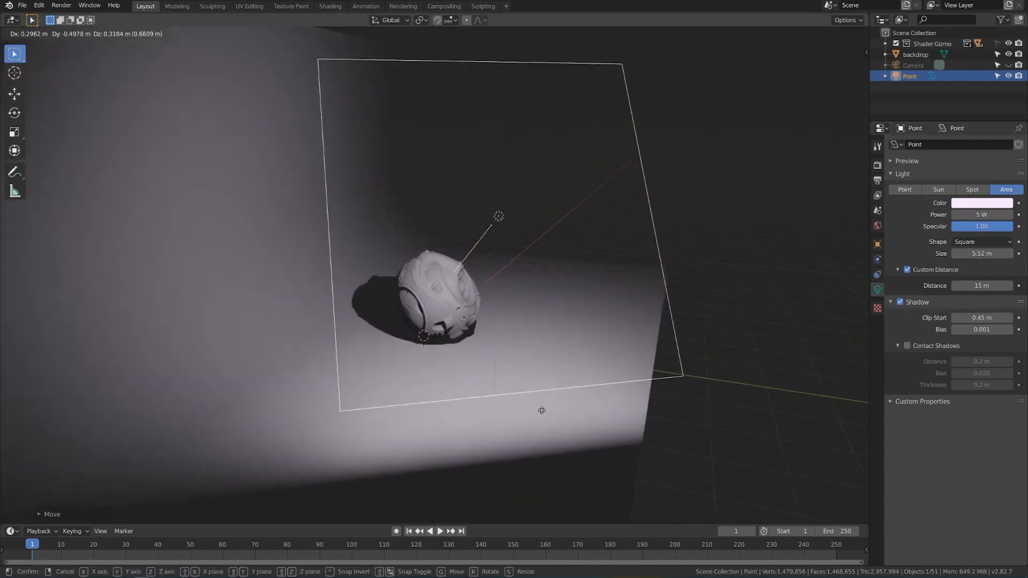
{"action": "left_click", "coordinate": [585, 413]}
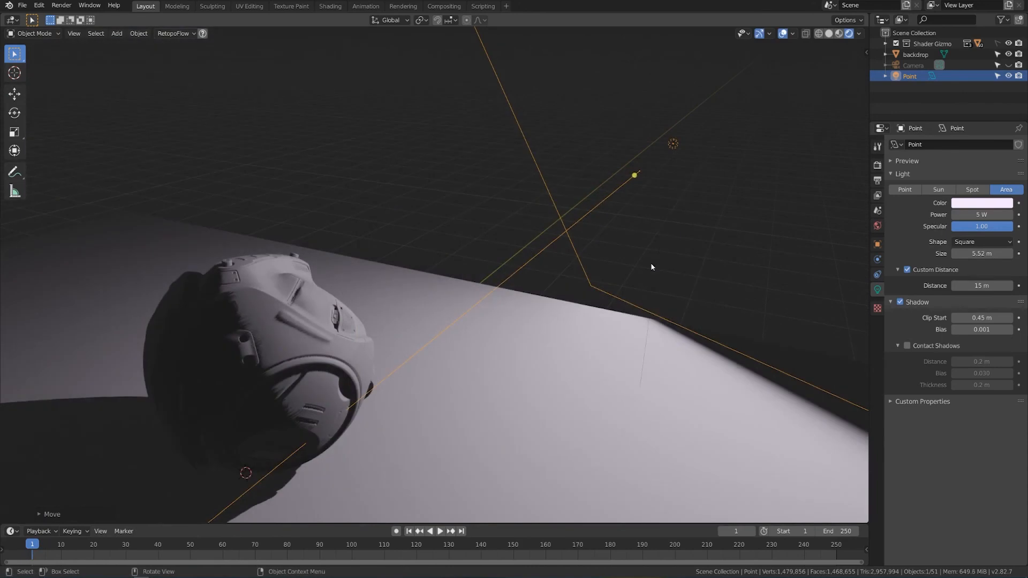
Step: Set the area light's shadow Bias to 1 and inspect the shadow edges on the model up close
{"action": "middle_click_drag", "start_coordinate": [581, 304], "coordinate": [446, 321]}
{"action": "scroll", "coordinate": [600, 318], "scroll_direction": "up", "scroll_amount": 1}
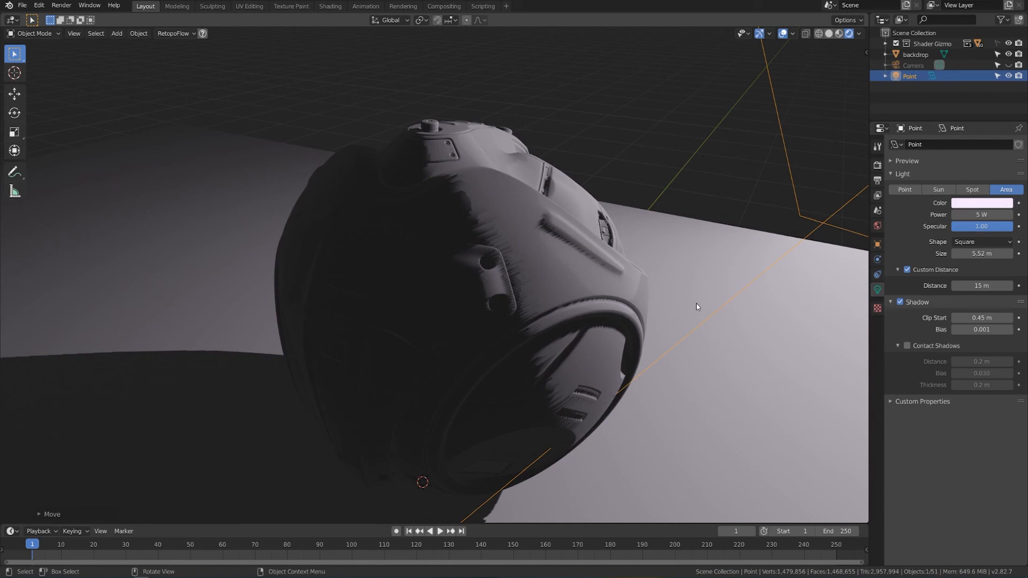
{"action": "left_click", "coordinate": [983, 330]}
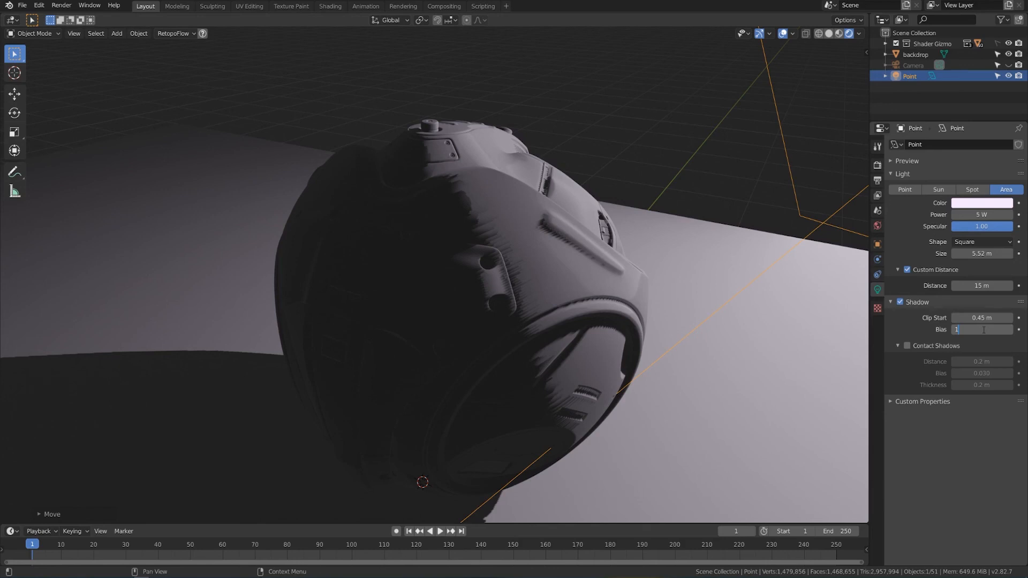
{"action": "key", "text": "Return"}
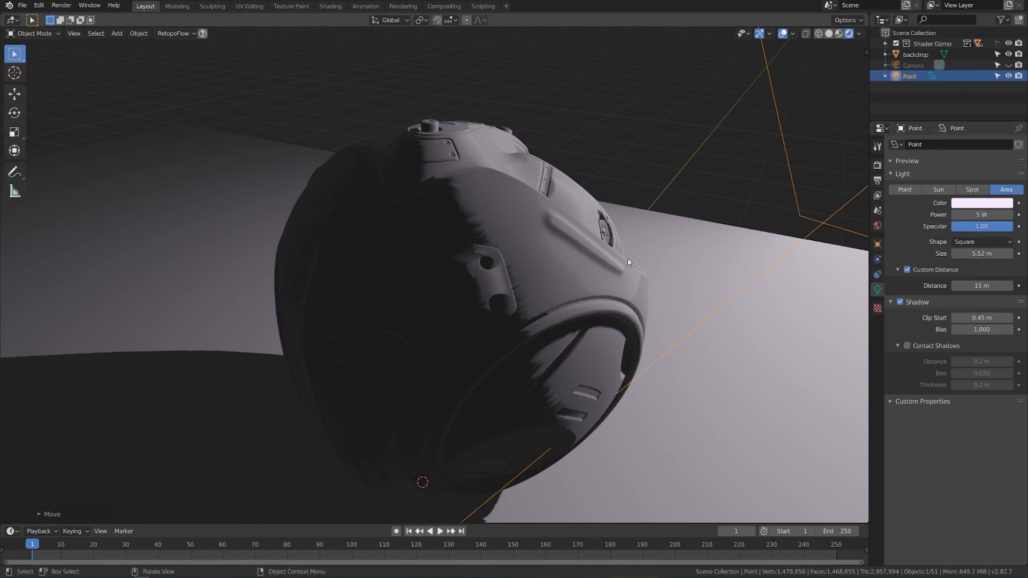
{"action": "middle_click_drag", "start_coordinate": [627, 259], "coordinate": [660, 249]}
{"action": "middle_click_drag", "start_coordinate": [511, 237], "coordinate": [641, 274]}
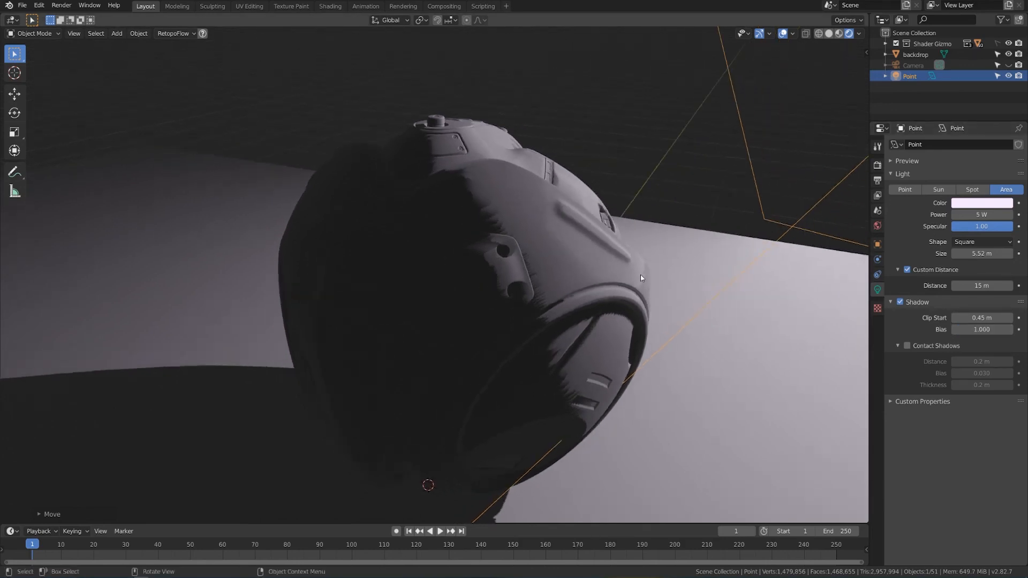
Step: Set the area light's shadow Bias to 0.1
{"action": "mouse_move", "coordinate": [985, 329]}
{"action": "left_mouse_down"}
{"action": "mouse_move", "coordinate": [1025, 329]}
{"action": "mouse_move", "coordinate": [982, 329]}
{"action": "left_mouse_up"}
{"action": "left_click", "coordinate": [990, 329]}
{"action": "type", "text": ".1"}
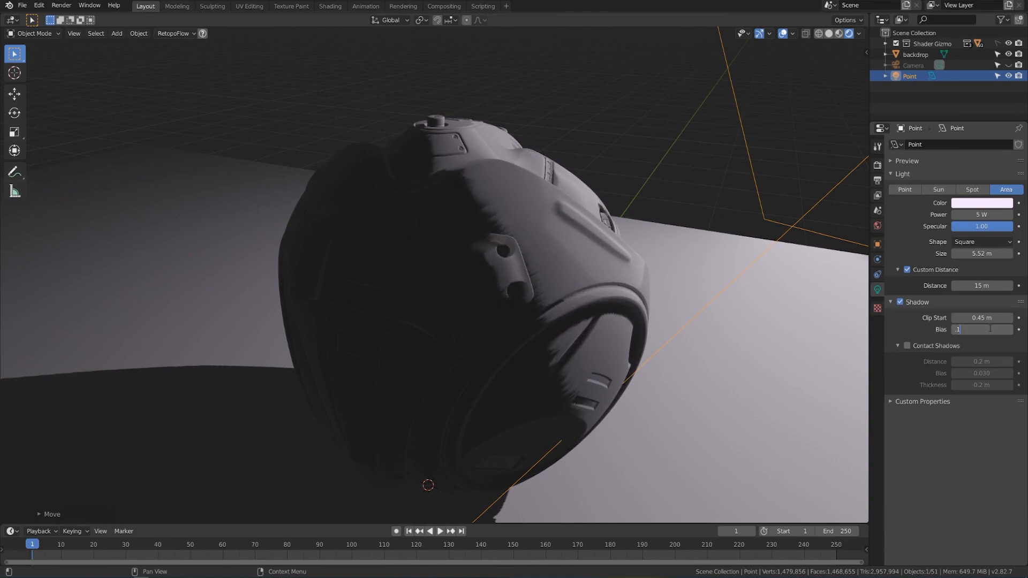
{"action": "key", "text": "Return"}
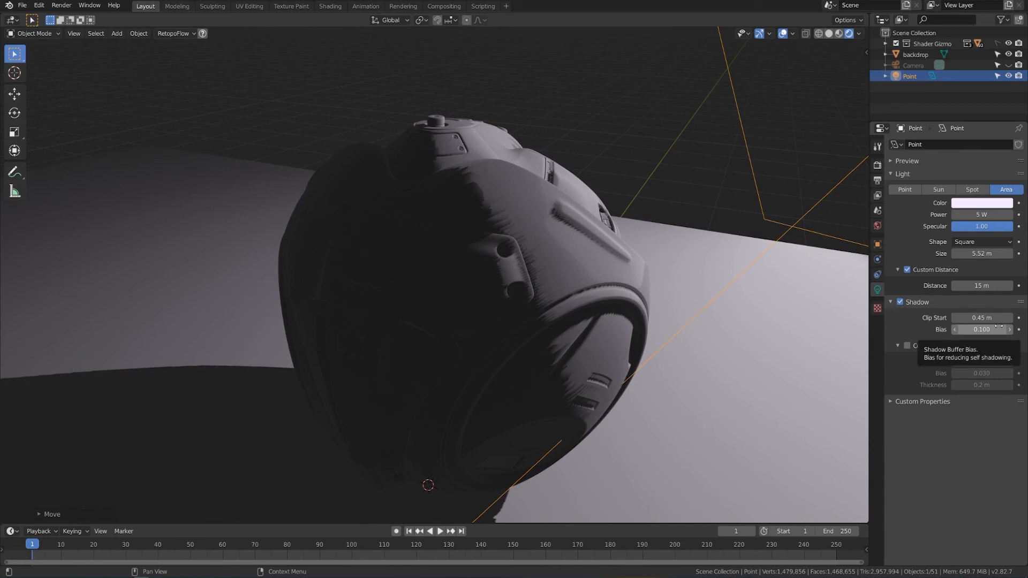
Step: Enable Soft Shadows in the render settings and inspect the model's shading from slightly different angles
{"action": "left_click", "coordinate": [877, 166]}
{"action": "left_click", "coordinate": [1009, 372]}
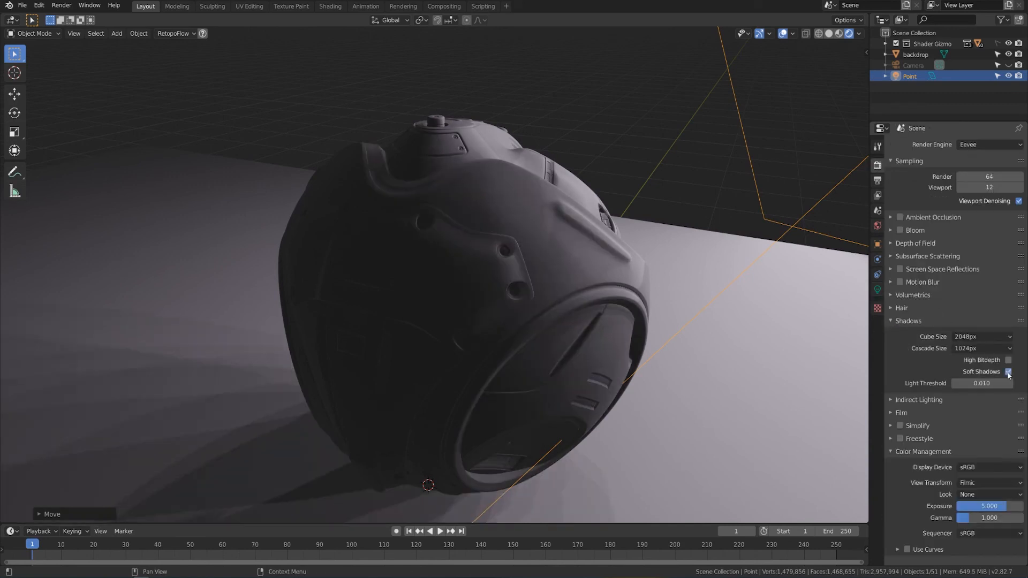
{"action": "middle_click_drag", "start_coordinate": [698, 293], "coordinate": [679, 289]}
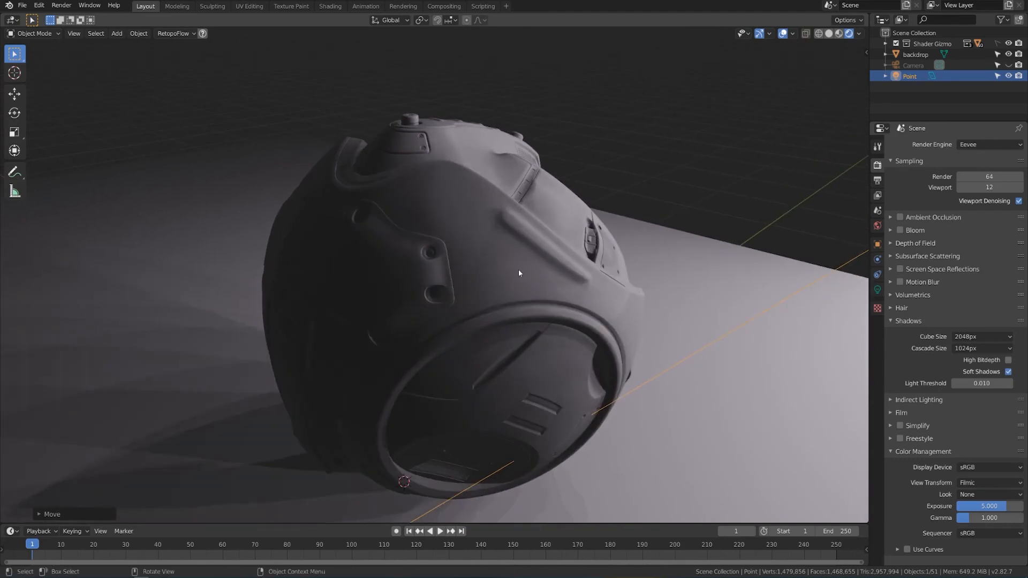
{"action": "middle_click_drag", "start_coordinate": [519, 269], "coordinate": [522, 268]}
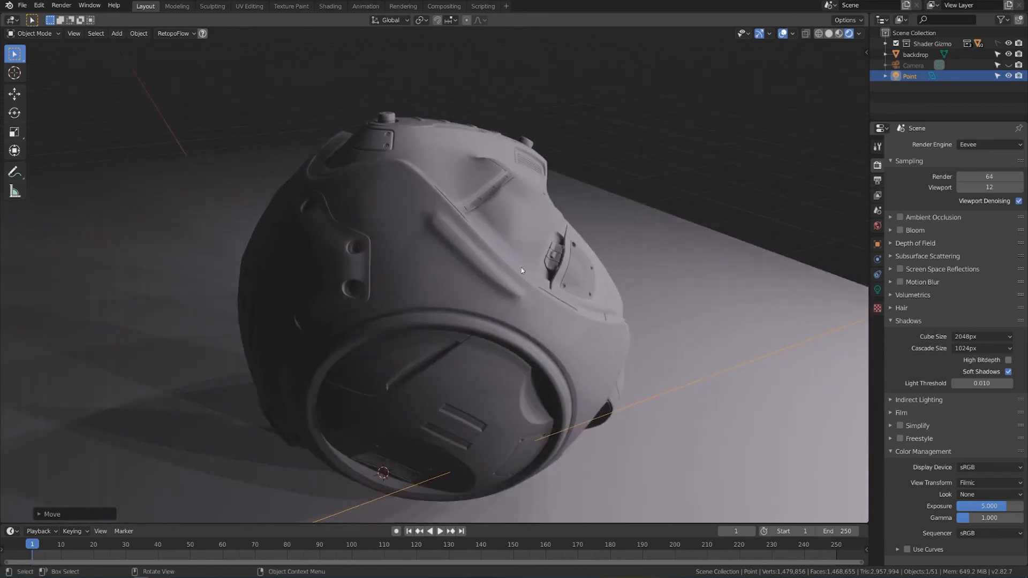
{"action": "middle_click_drag", "start_coordinate": [602, 300], "coordinate": [616, 323]}
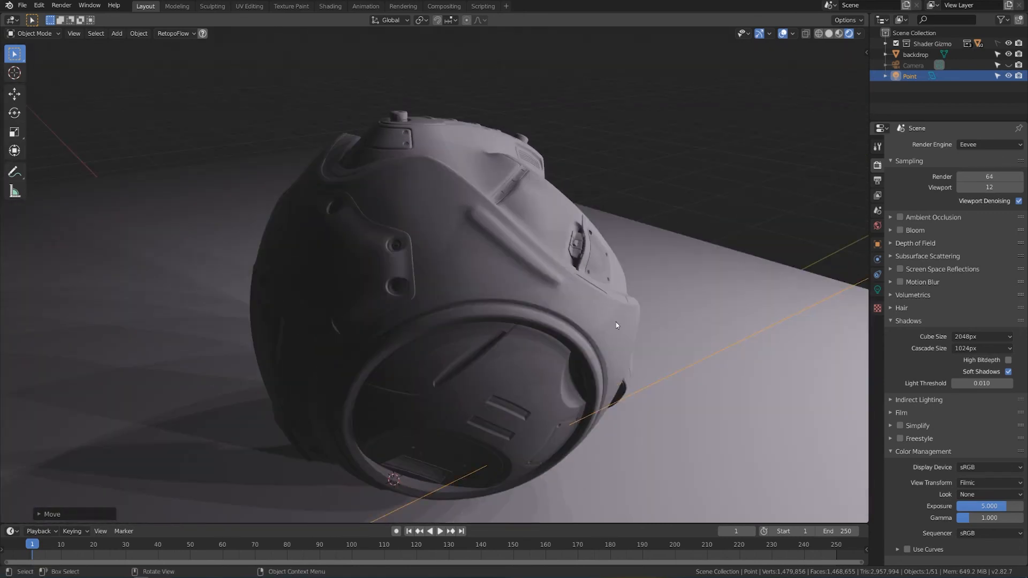
Step: Disable Soft Shadows in the render settings and show the area light's properties again
{"action": "left_click", "coordinate": [881, 291]}
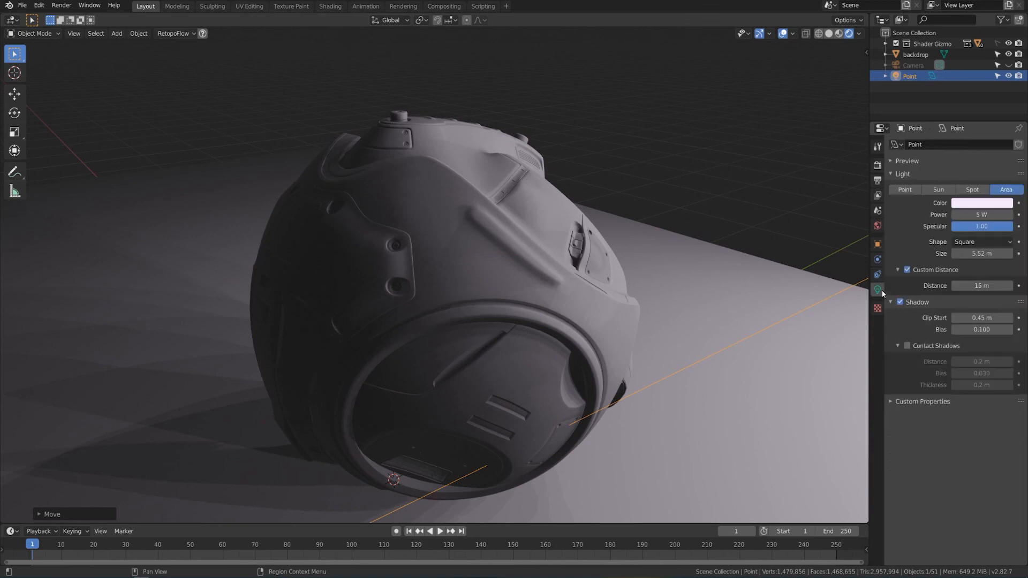
{"action": "left_click", "coordinate": [877, 165]}
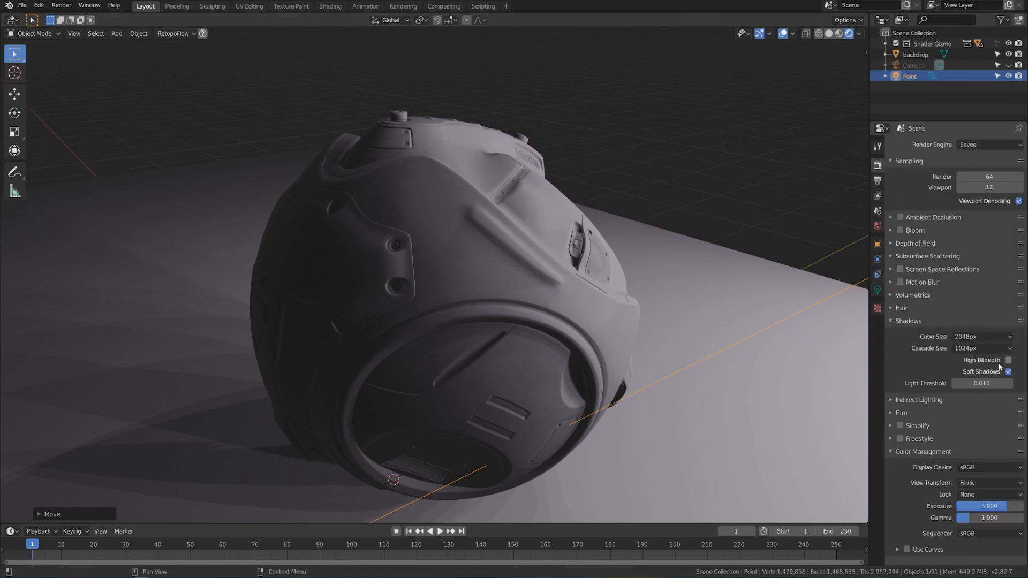
{"action": "left_click", "coordinate": [1008, 372]}
{"action": "left_click", "coordinate": [878, 290]}
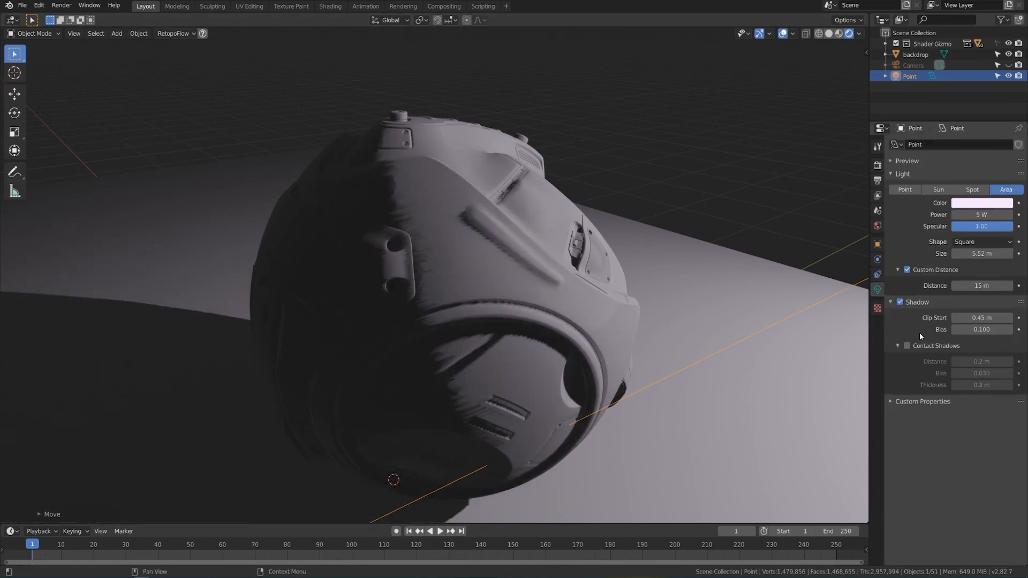